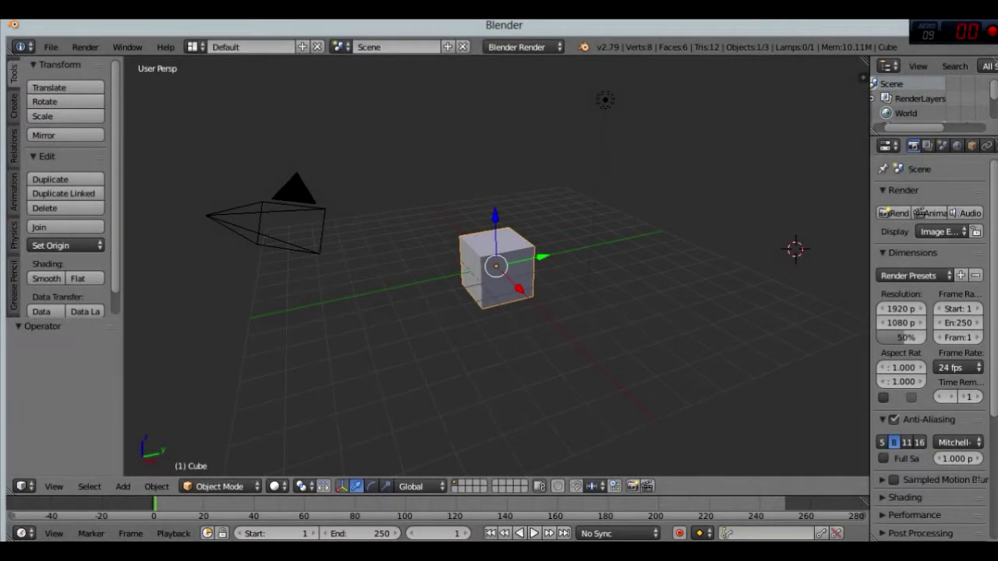
Step: Replace the default cube with a new Text object
key(x)
click(623, 331)
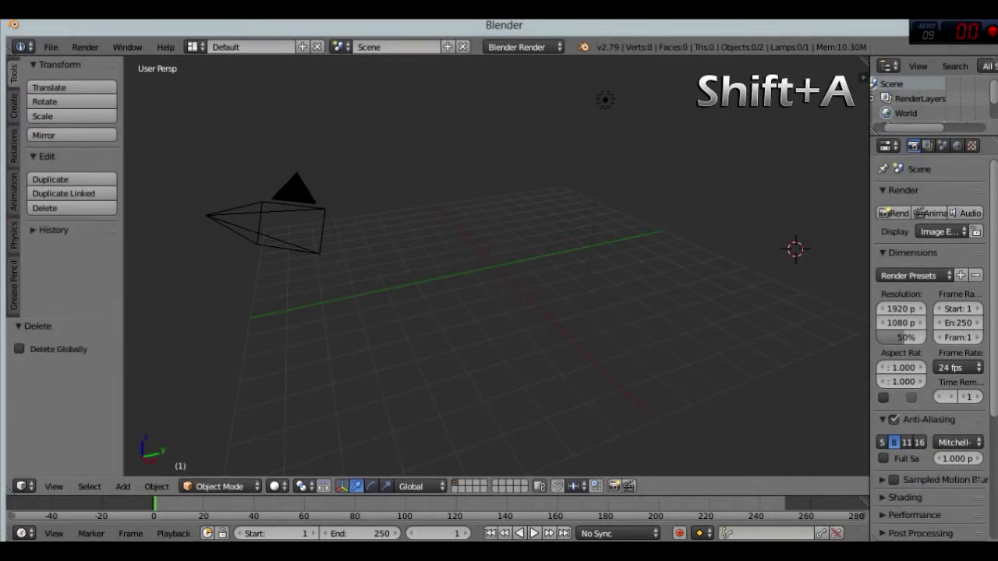
key(shift+a)
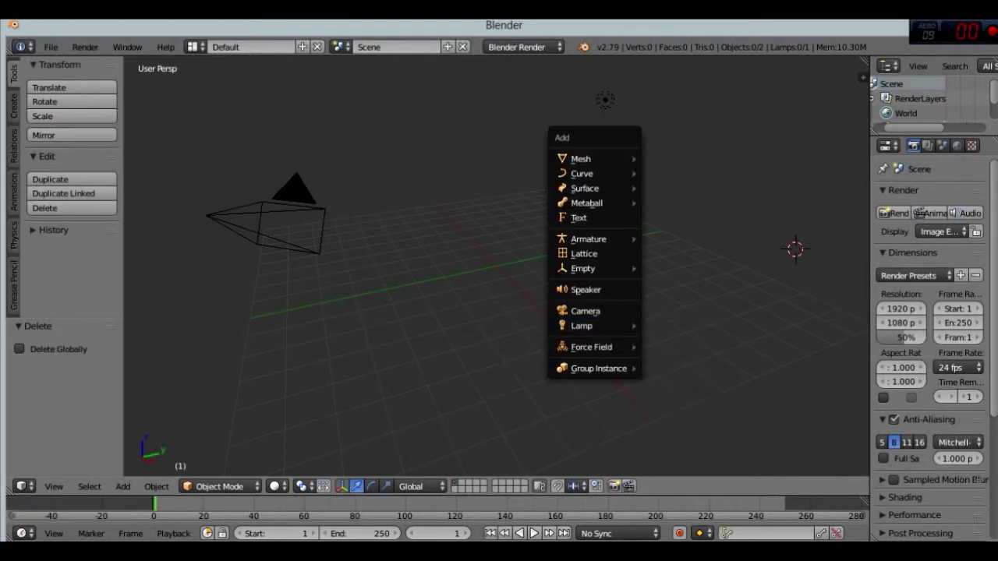
click(584, 218)
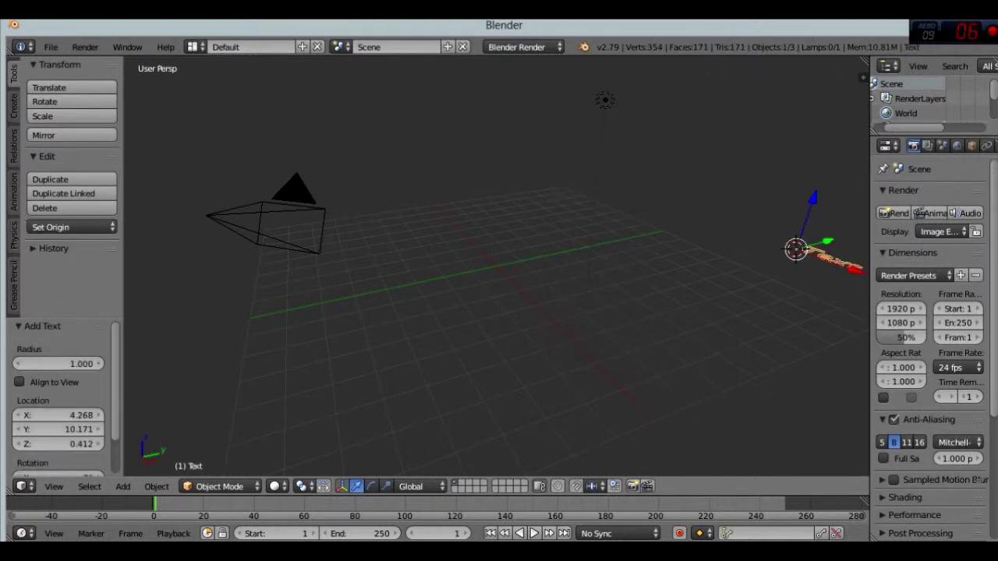
Step: Move the text near the scene centre and view it through the camera
key(g)
key(Return)
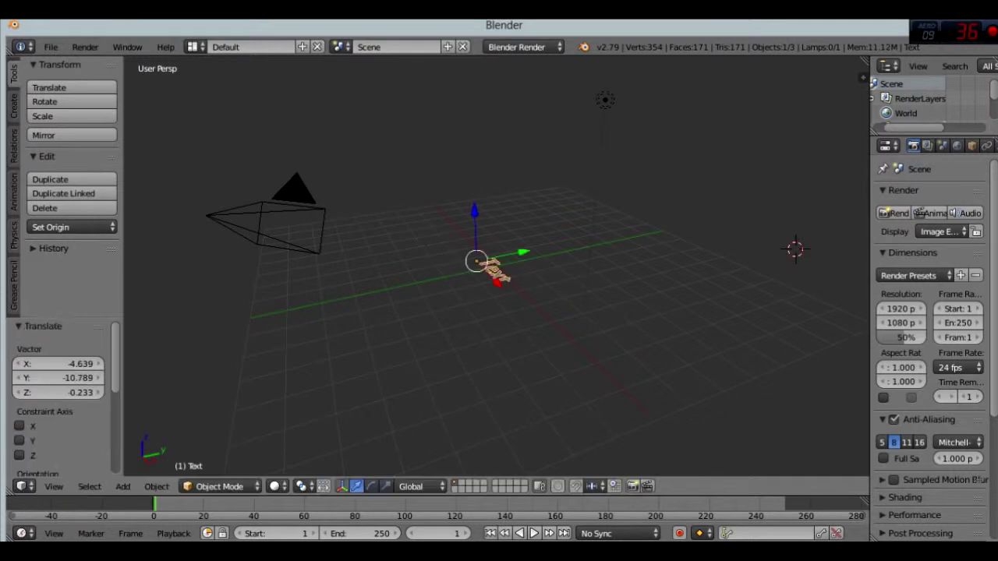
key(KP_0)
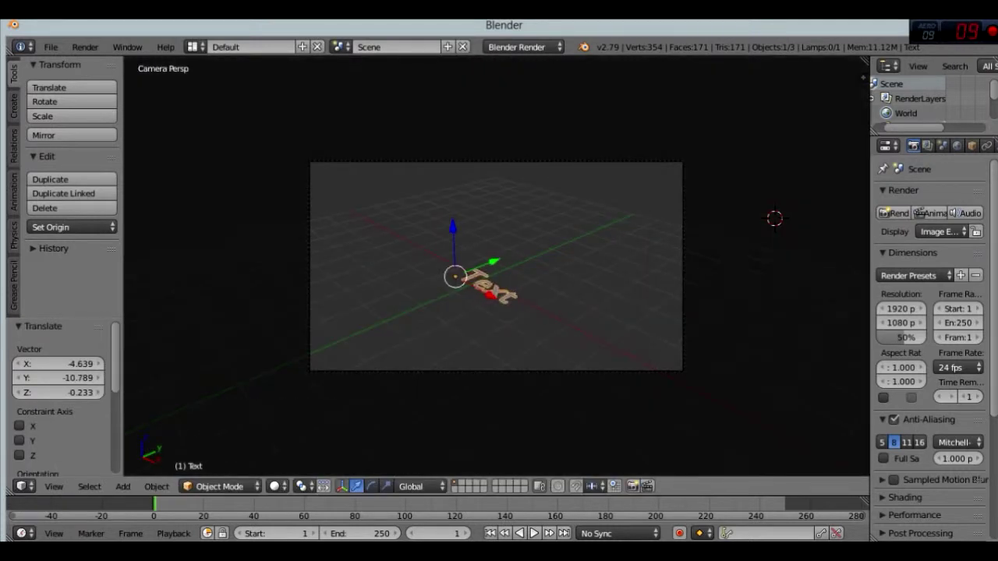
Step: Rotate the text by -34.4°, tumble it freely, then rotate it -9.64°
key(r)
click(583, 236)
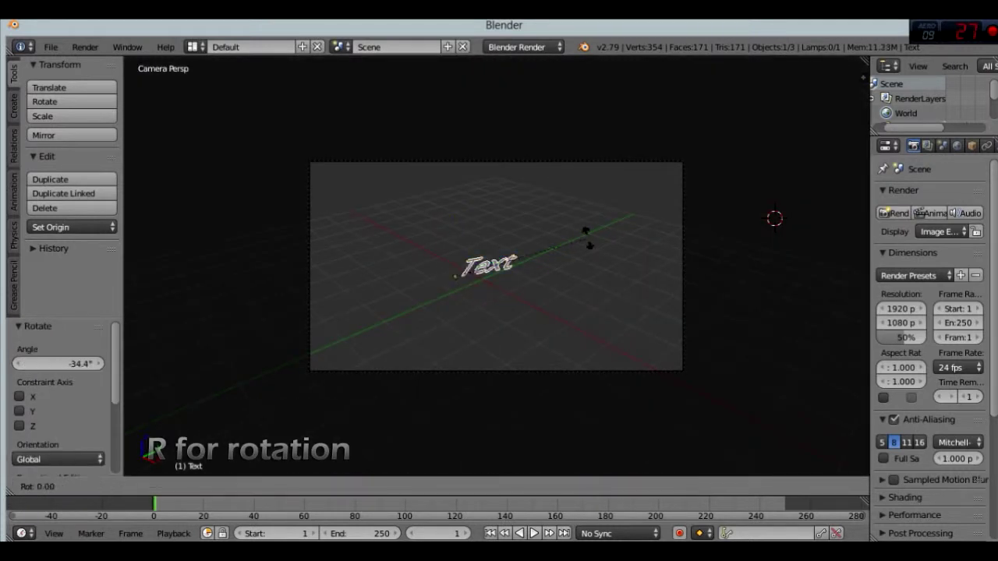
key(r)
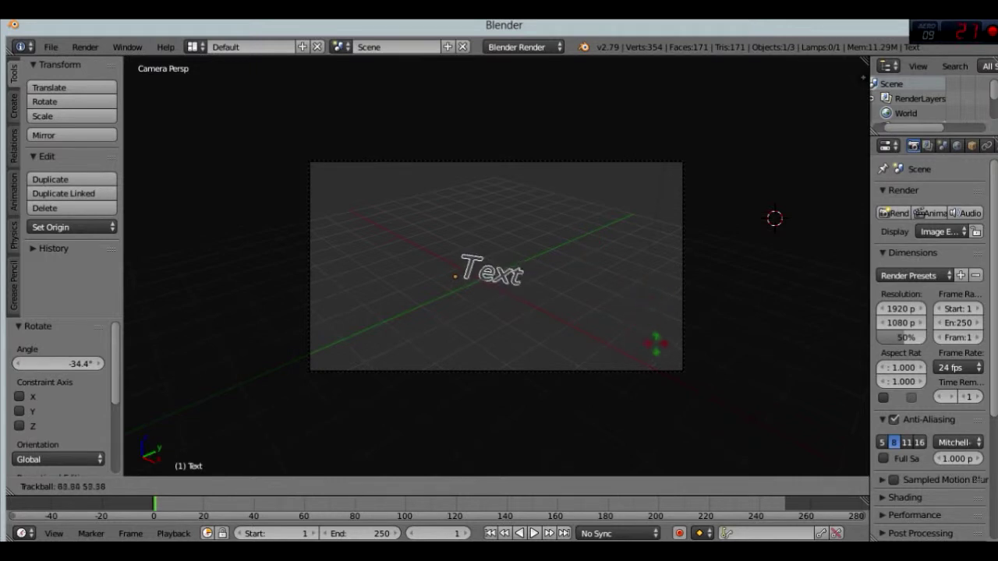
key(Return)
key(r)
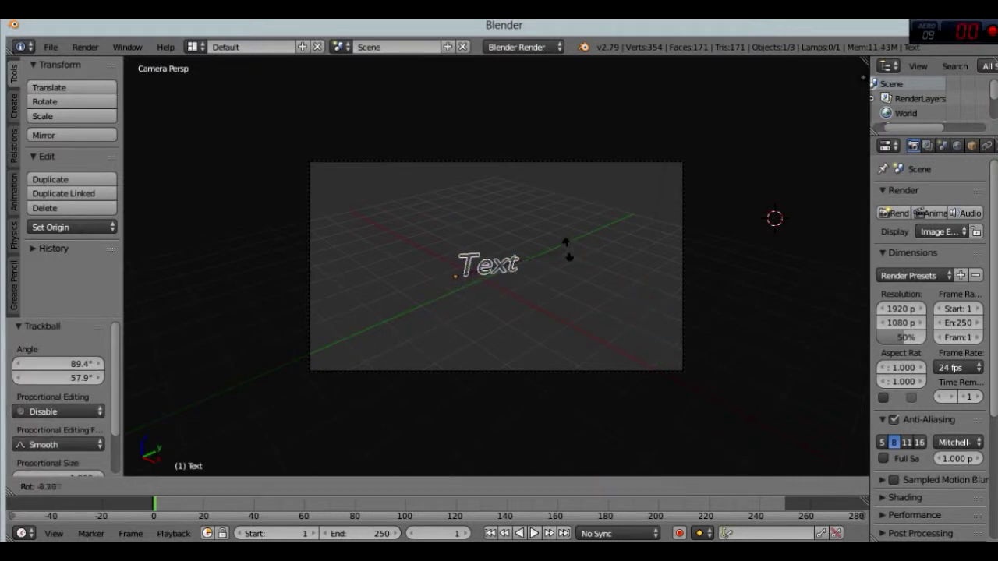
click(568, 245)
Step: Scale the text up about 3.2 times and reposition it
key(s)
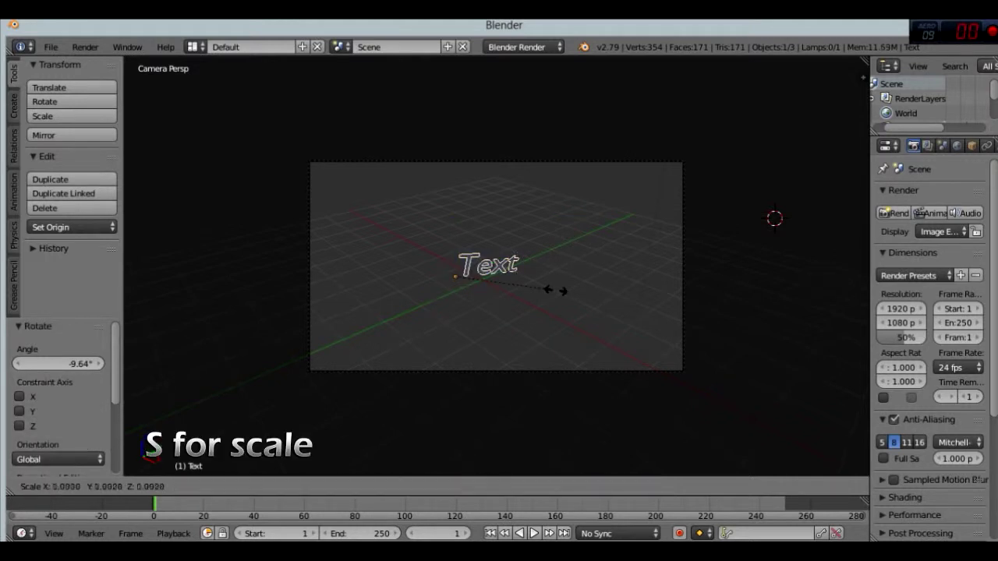
click(686, 245)
key(g)
click(545, 269)
Step: Tilt the text further, rotate it 1.92°, and widen the Properties panel
key(r)
key(r)
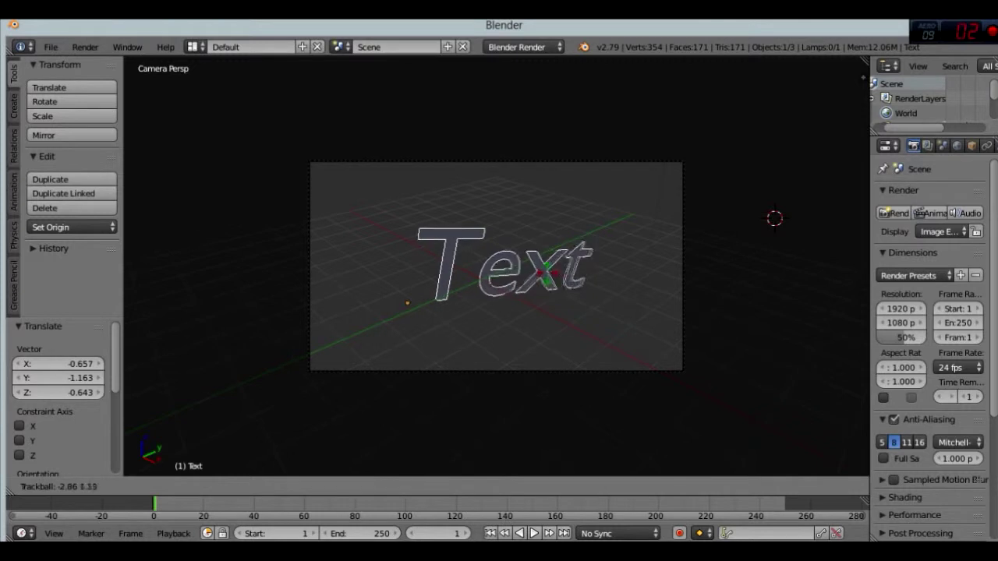
click(568, 310)
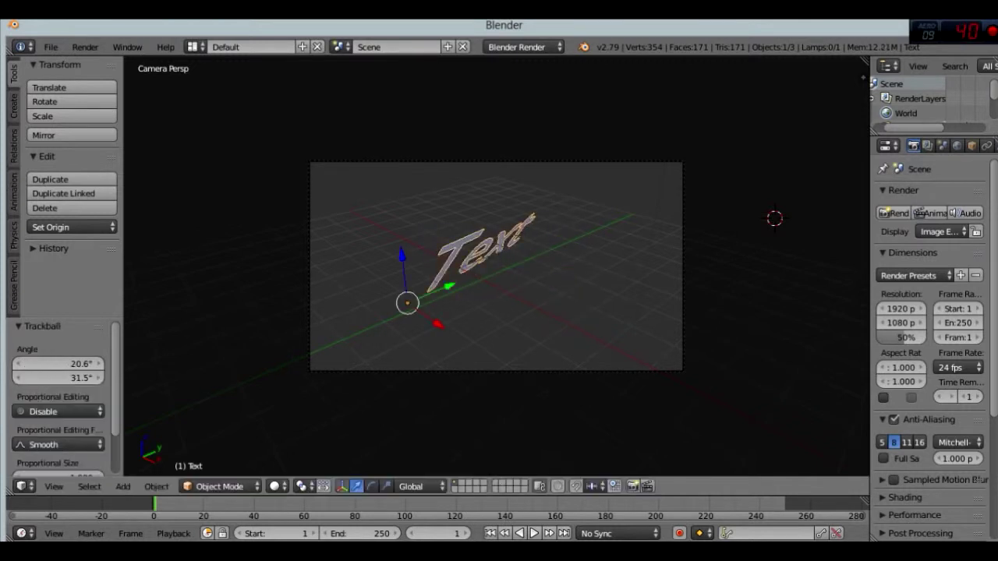
key(r)
click(538, 212)
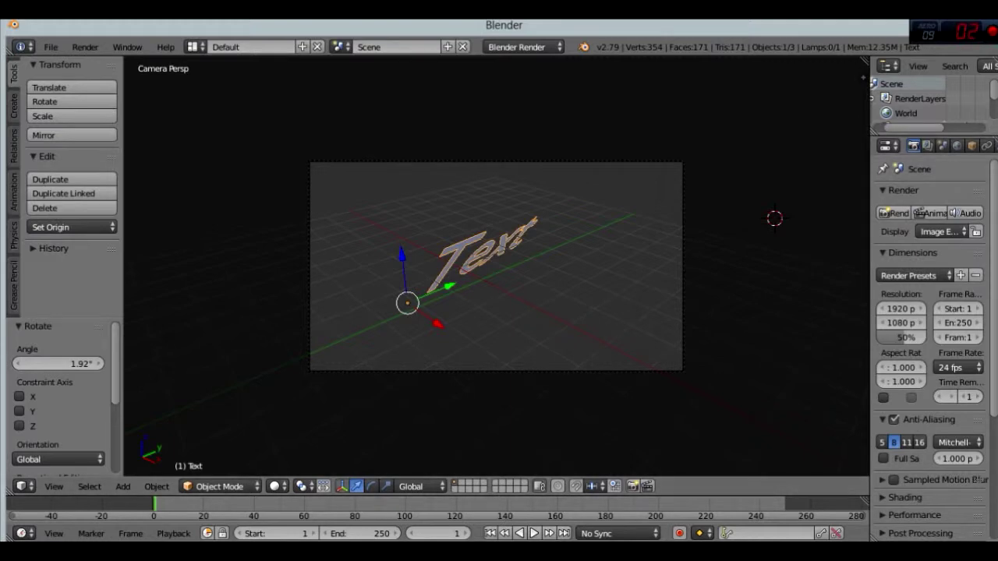
drag(865, 77, 844, 78)
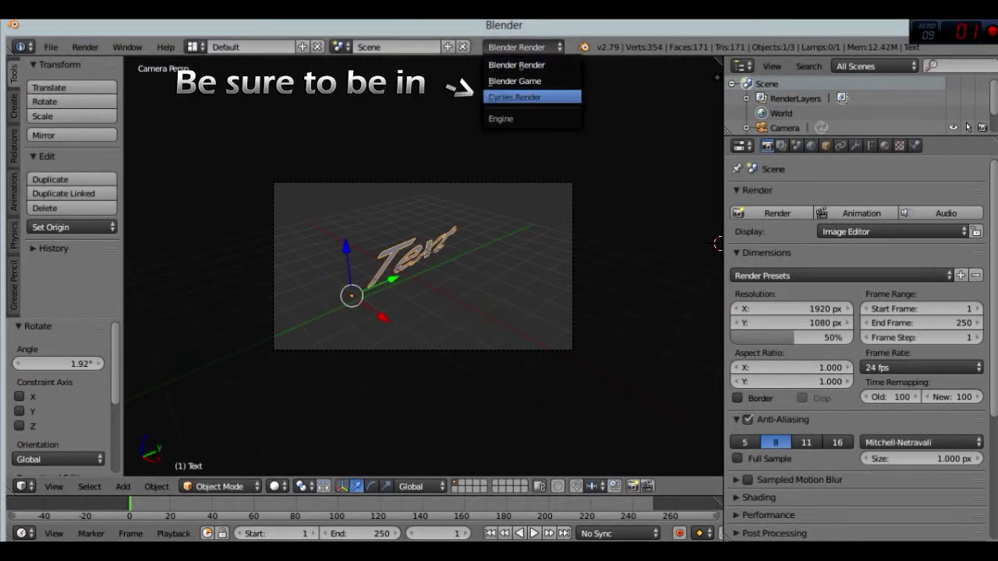
Step: Switch the render engine to Cycles and make the left area a Node Editor
click(514, 97)
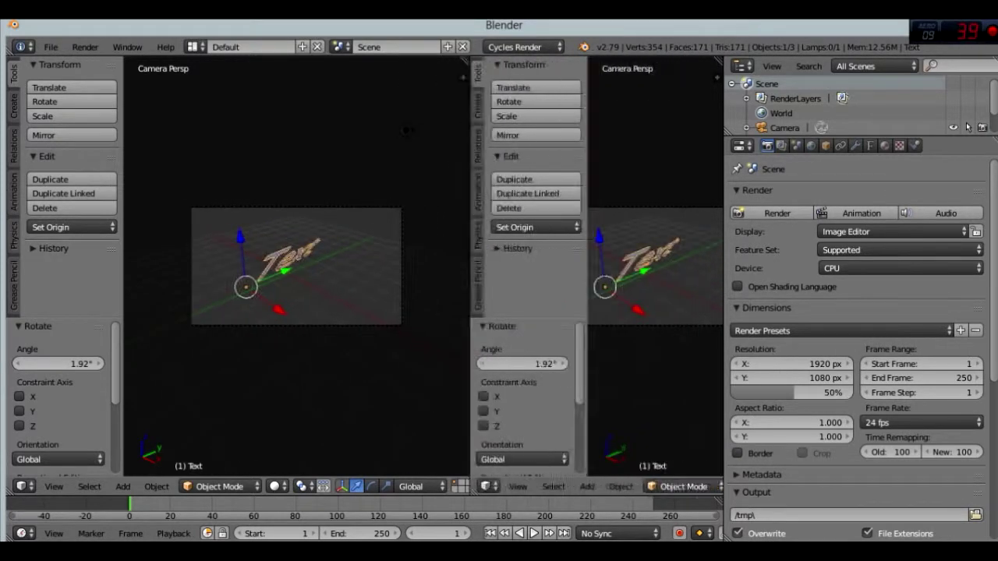
drag(408, 131, 354, 132)
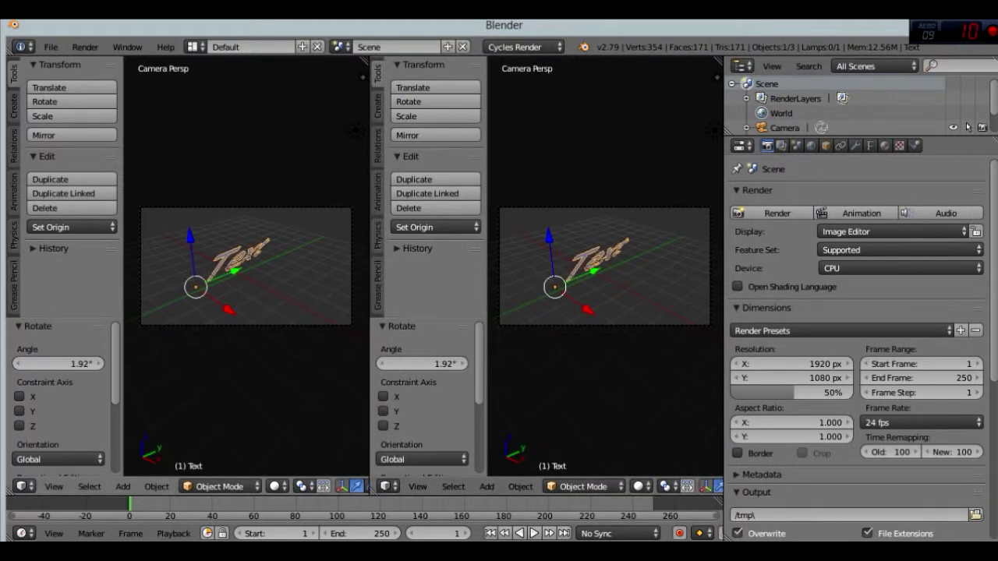
click(26, 486)
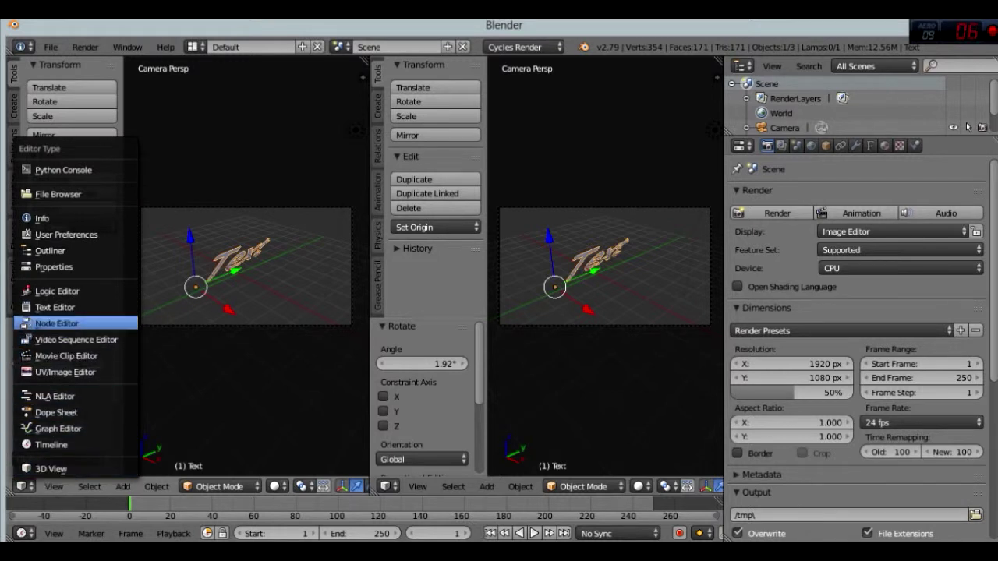
click(57, 323)
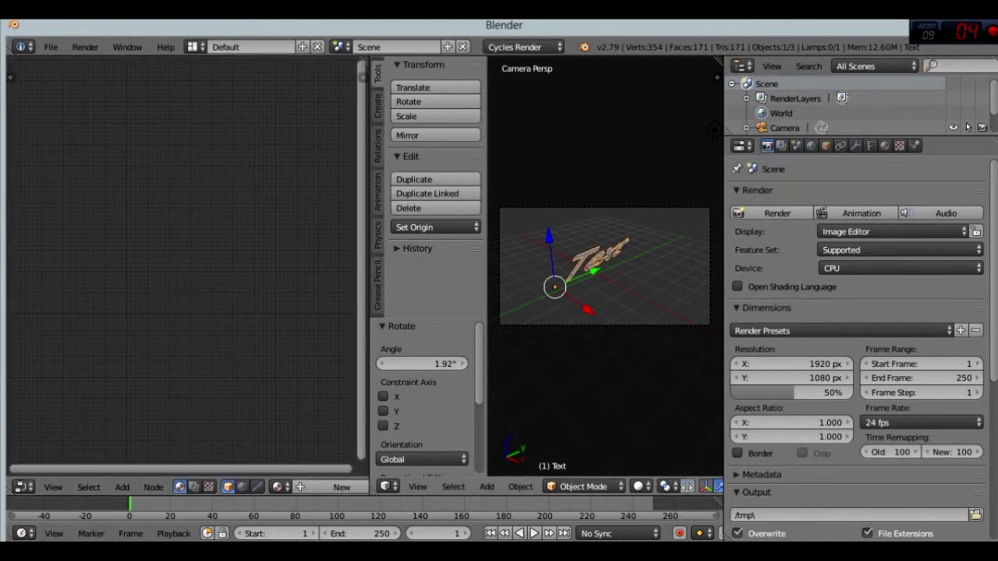
Step: Widen the 3D view, fit the camera frame, and show the Text's material settings
drag(724, 312, 792, 312)
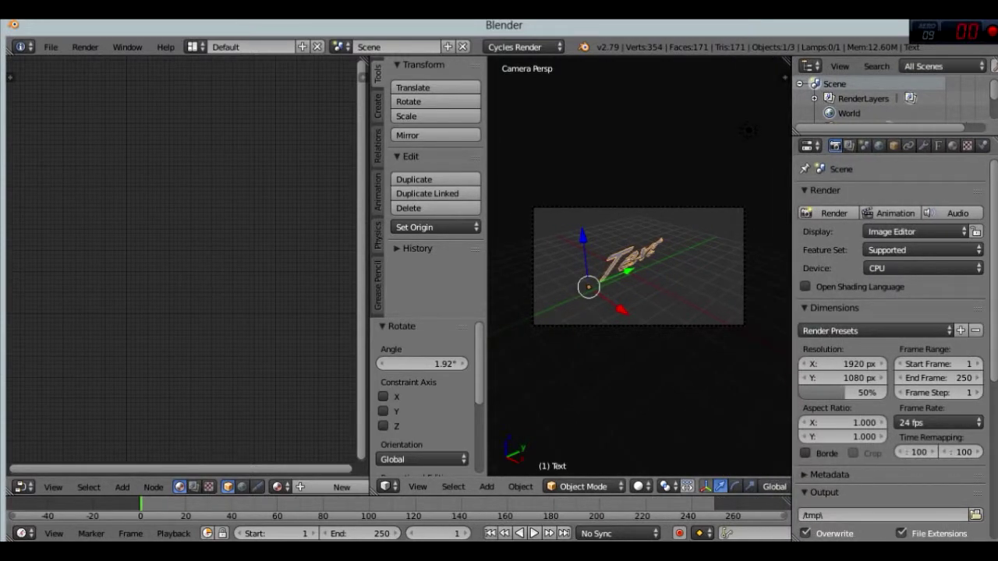
key(t)
scroll(581, 265, up, 1)
scroll(581, 265, up, 2)
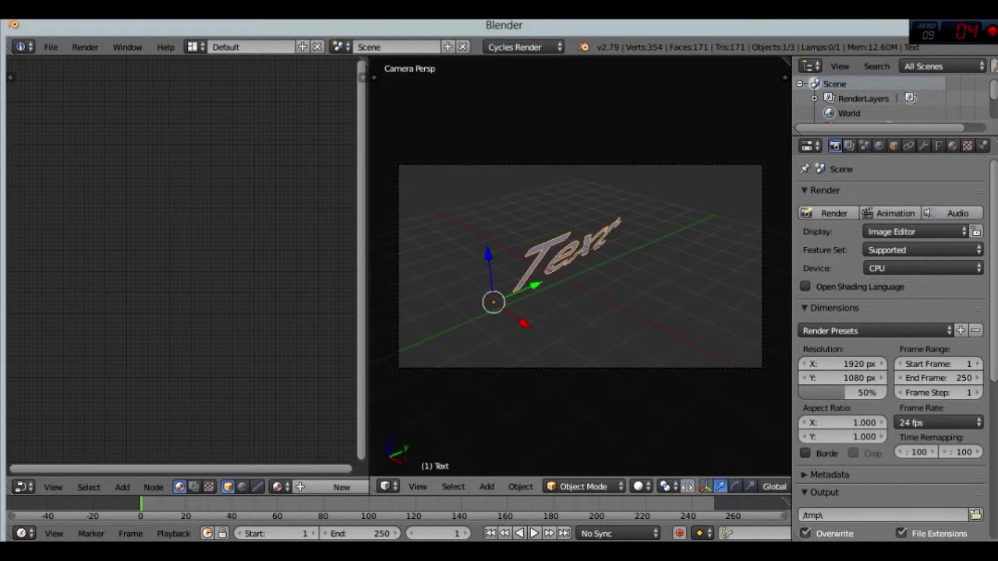
key(Home)
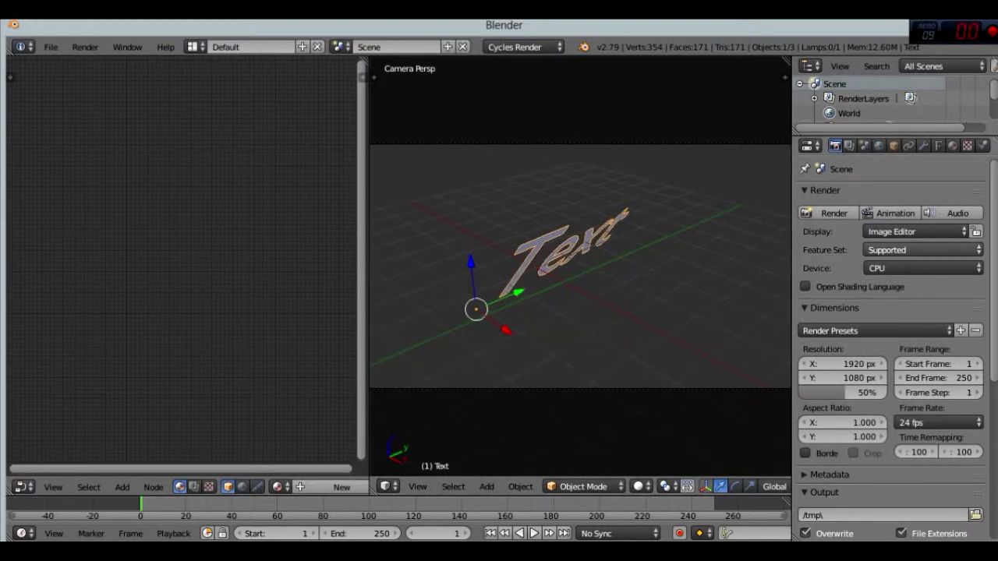
click(952, 145)
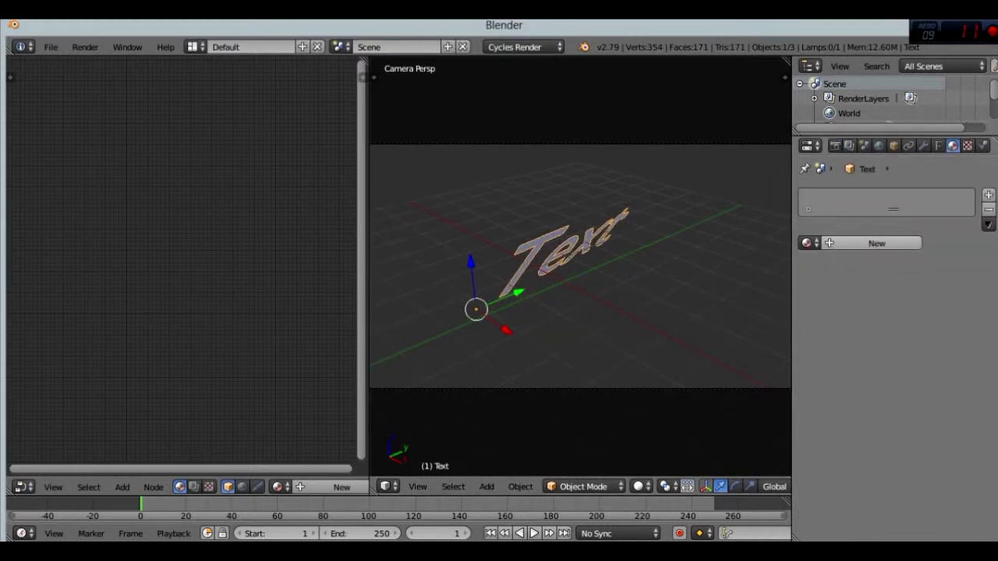
Step: Create a new material for the Text and drive its colour with an Image Texture node
click(877, 243)
scroll(184, 265, up, 2)
scroll(184, 266, up, 2)
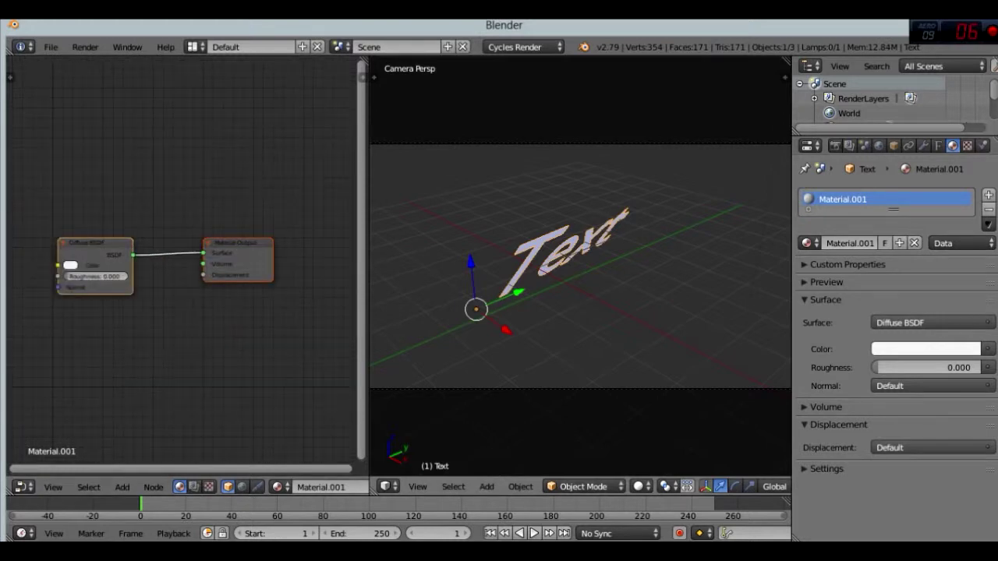
click(956, 322)
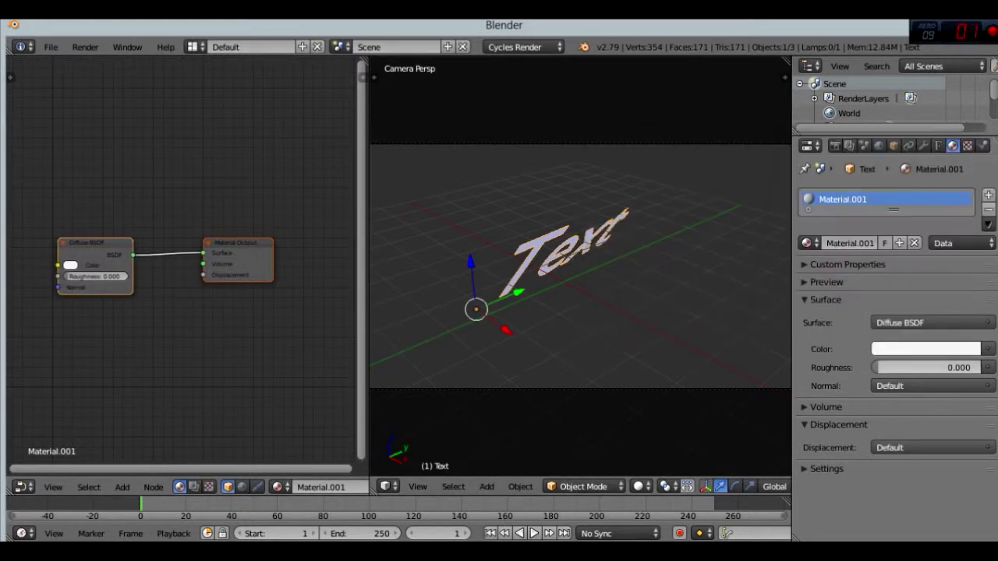
click(935, 323)
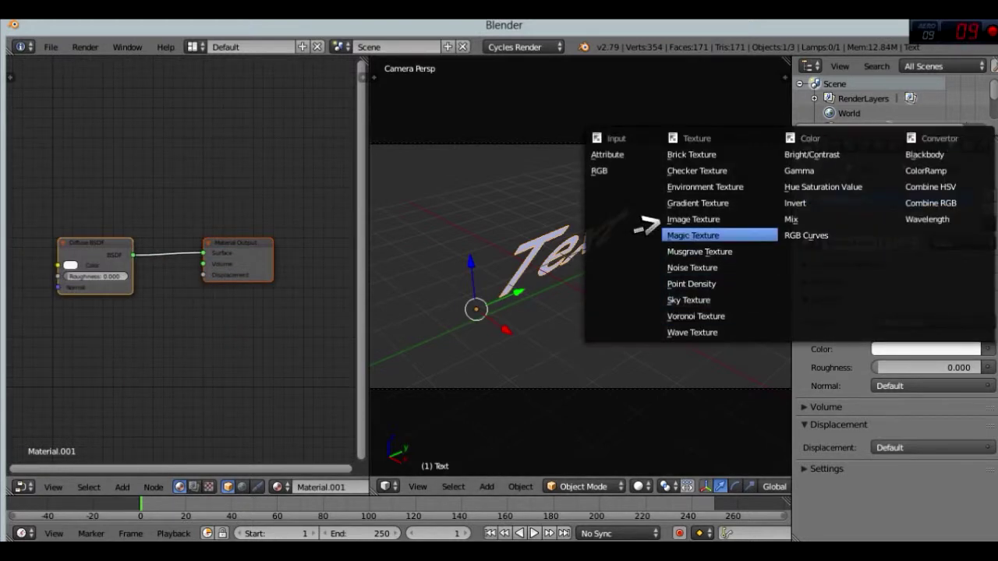
click(694, 219)
drag(17, 247, 159, 328)
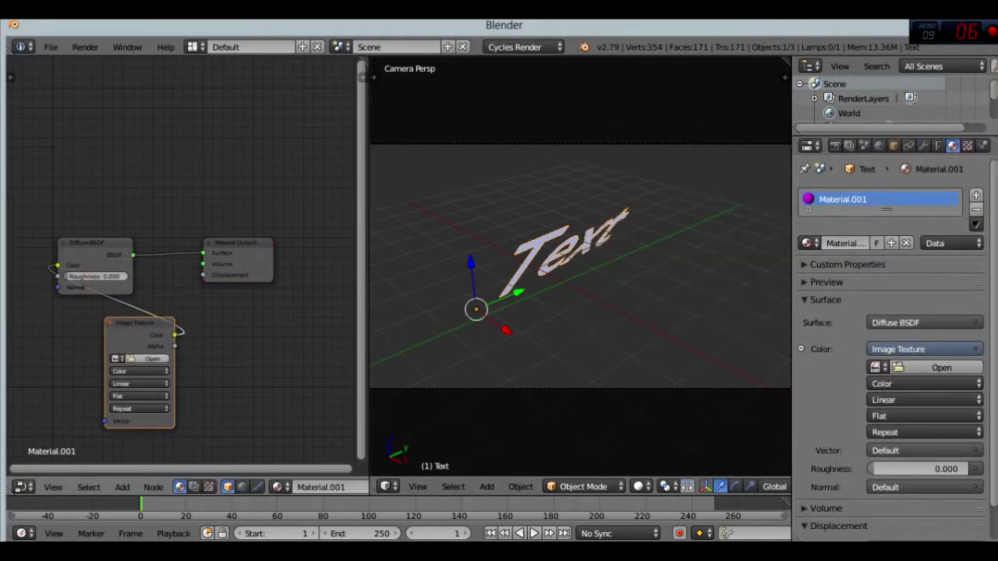
scroll(179, 312, up, 2)
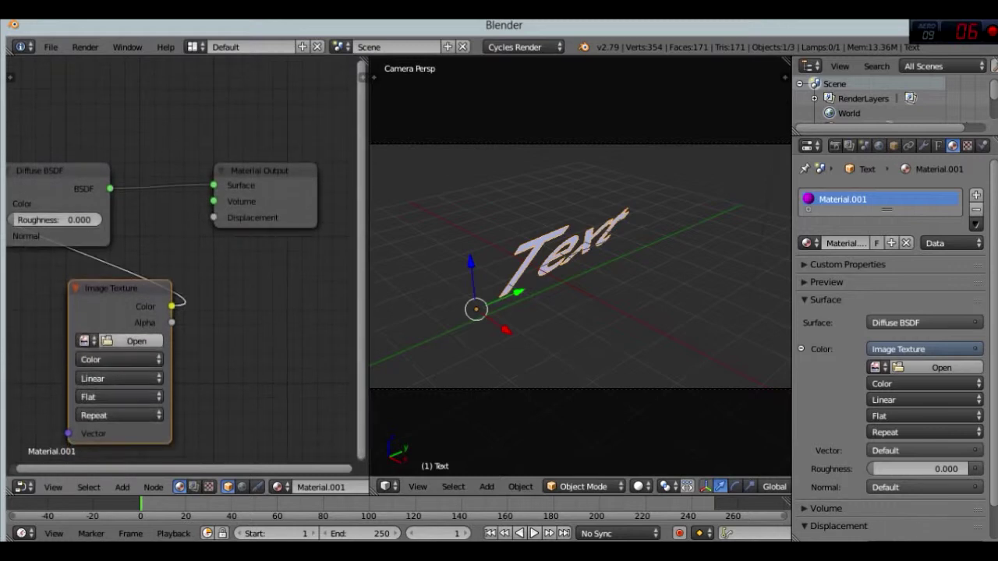
Step: Load the stone-pillars wallpaper JPG from the YouTube chesti folder into the Image Texture
click(136, 341)
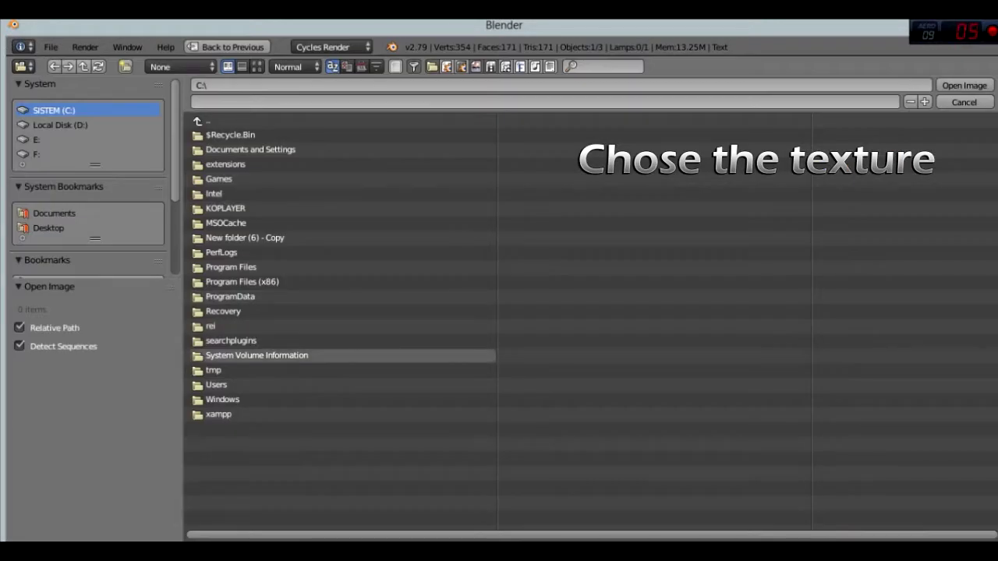
scroll(86, 195, down, 5)
click(59, 224)
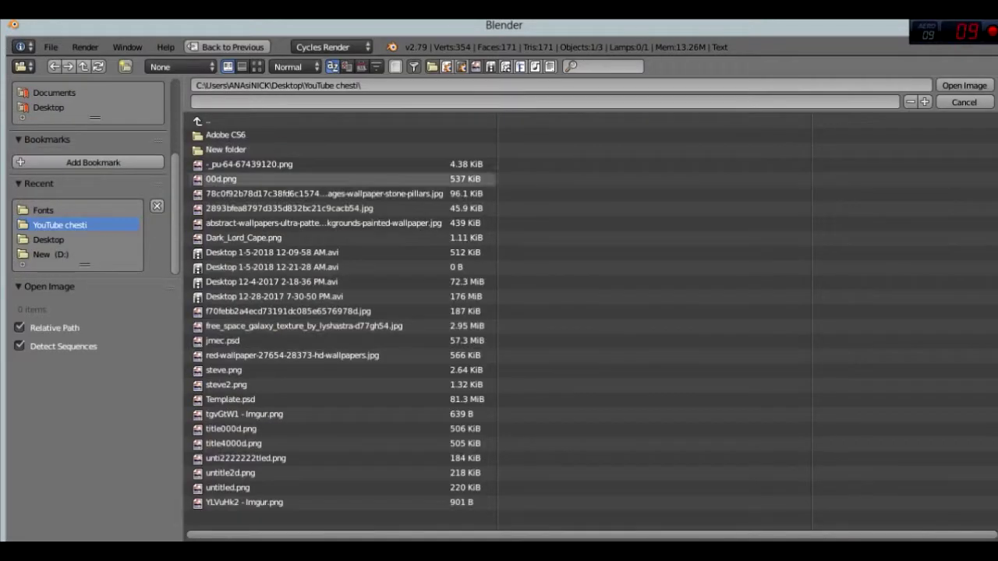
click(312, 193)
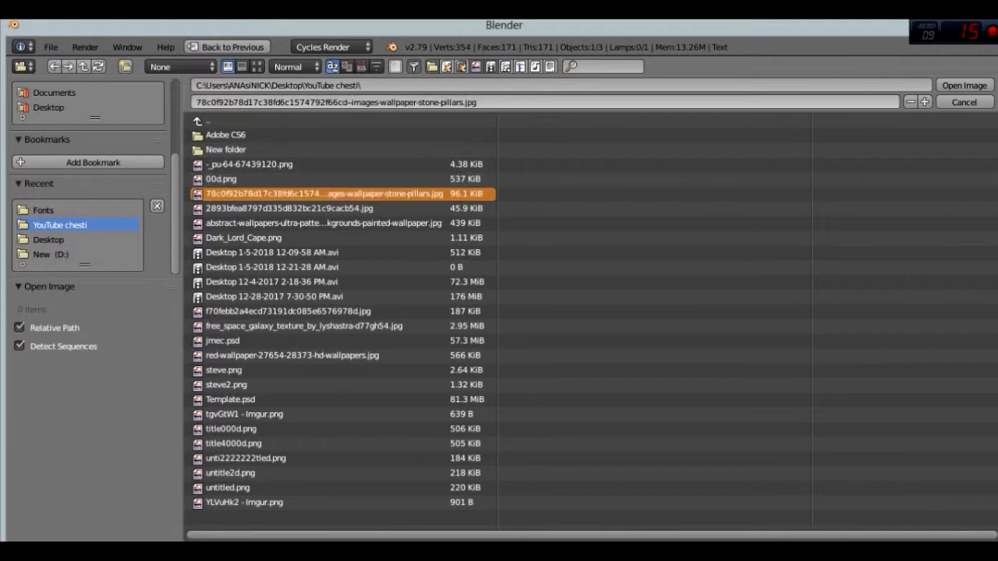
click(964, 85)
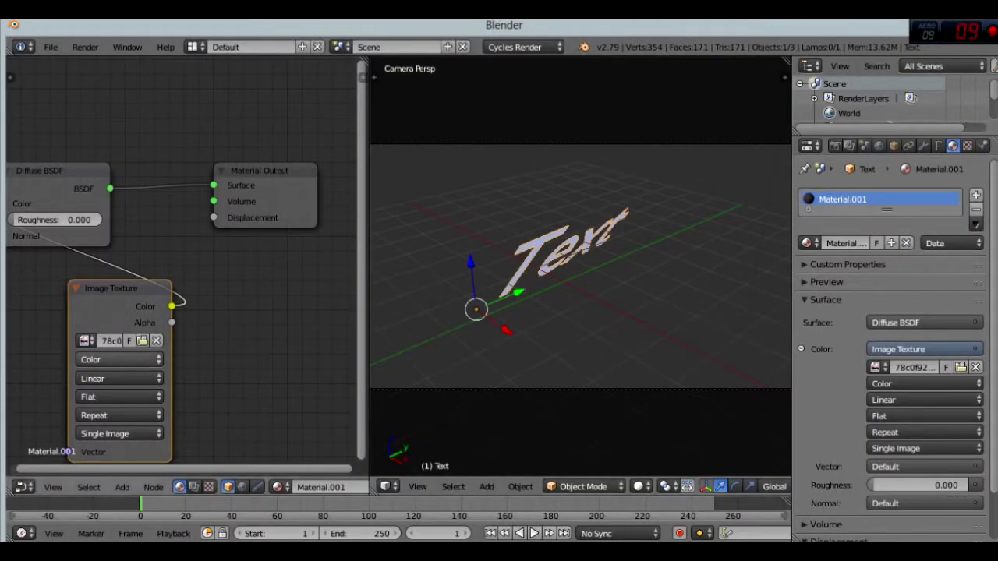
Step: Add a Texture Coordinate node and link its Camera output to the Image Texture's Vector
key(shift+a)
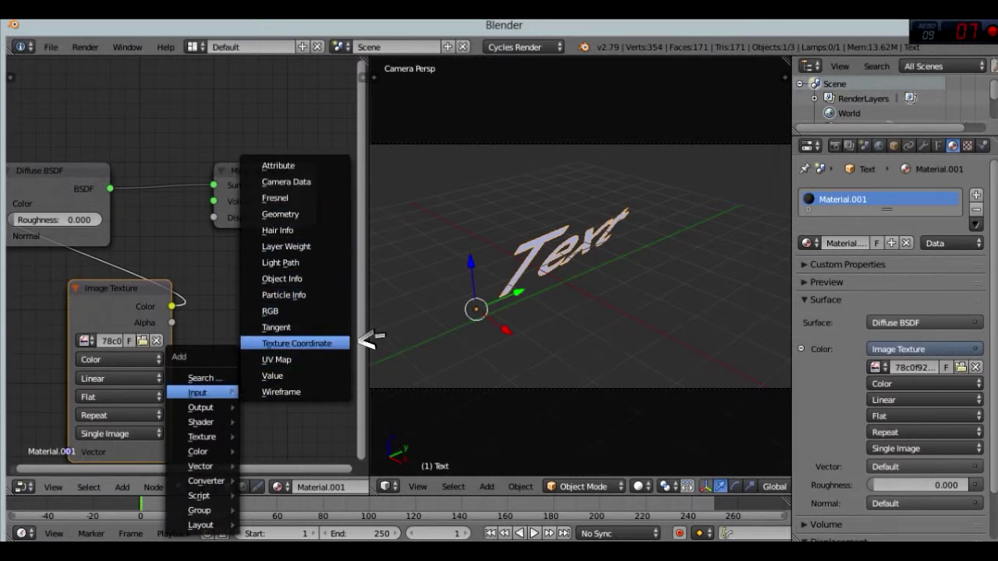
click(360, 343)
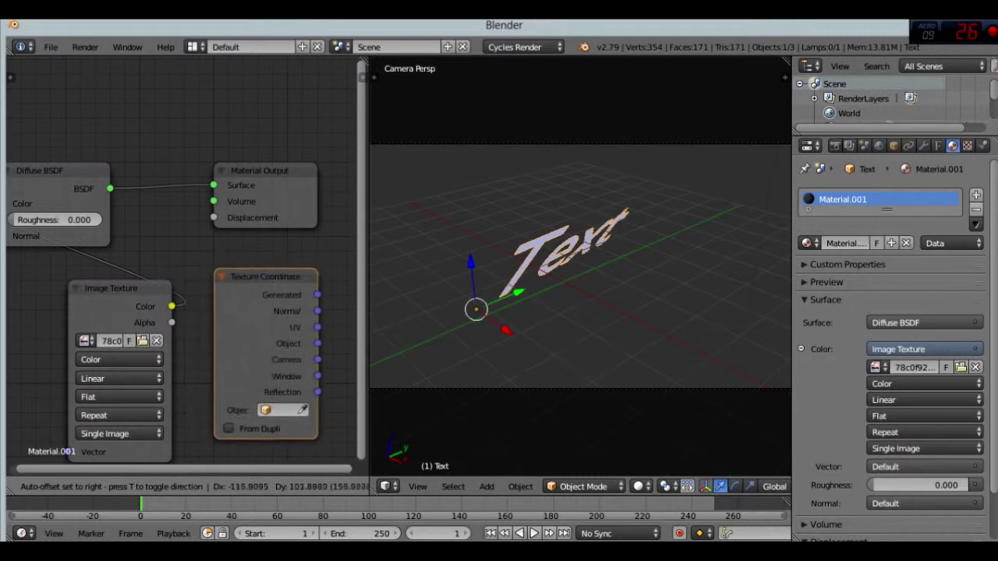
click(265, 297)
drag(314, 361, 13, 396)
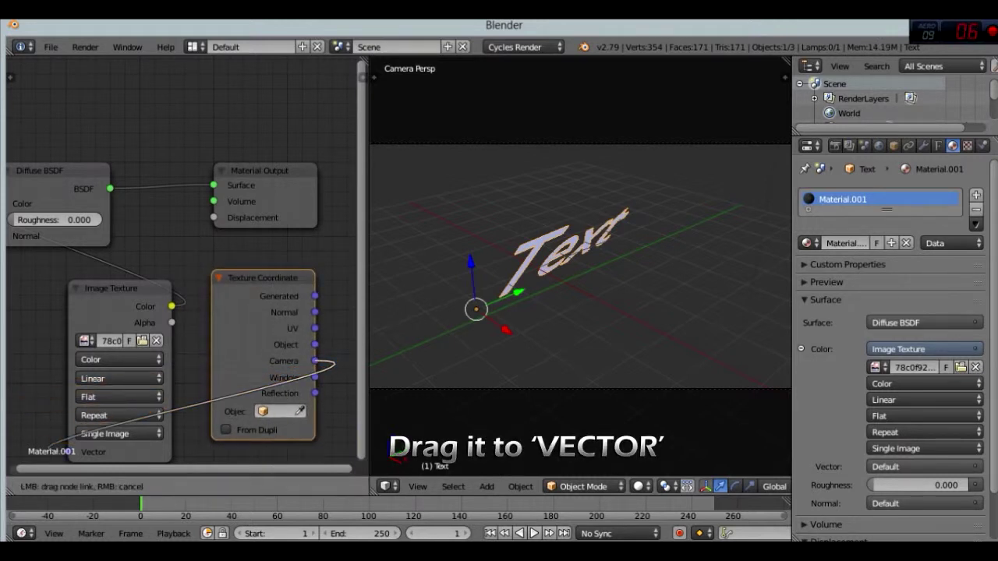
drag(35, 447, 71, 452)
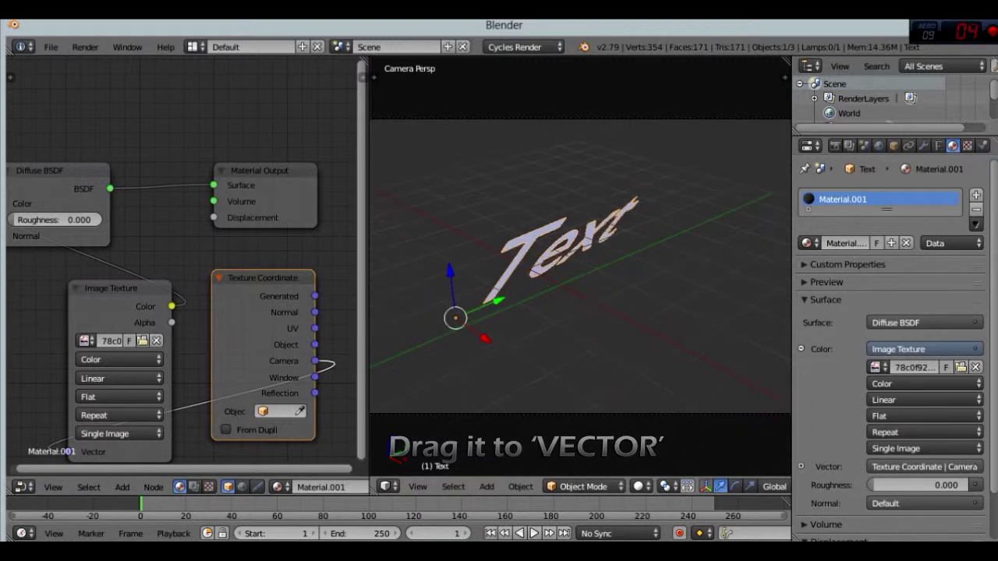
Step: Switch the viewport to wireframe, toggle the shading, and show the Text data settings
click(638, 486)
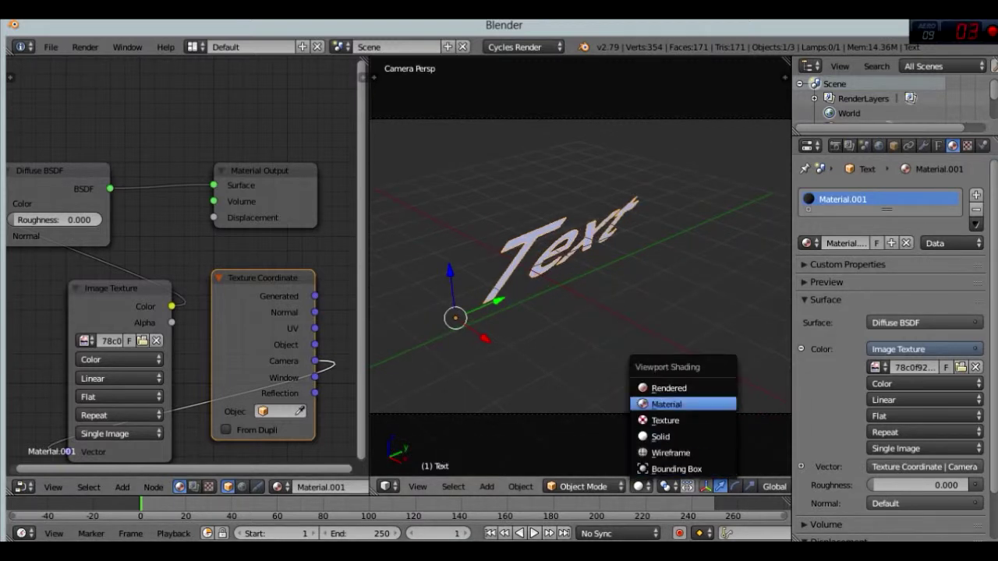
click(671, 453)
key(alt+z)
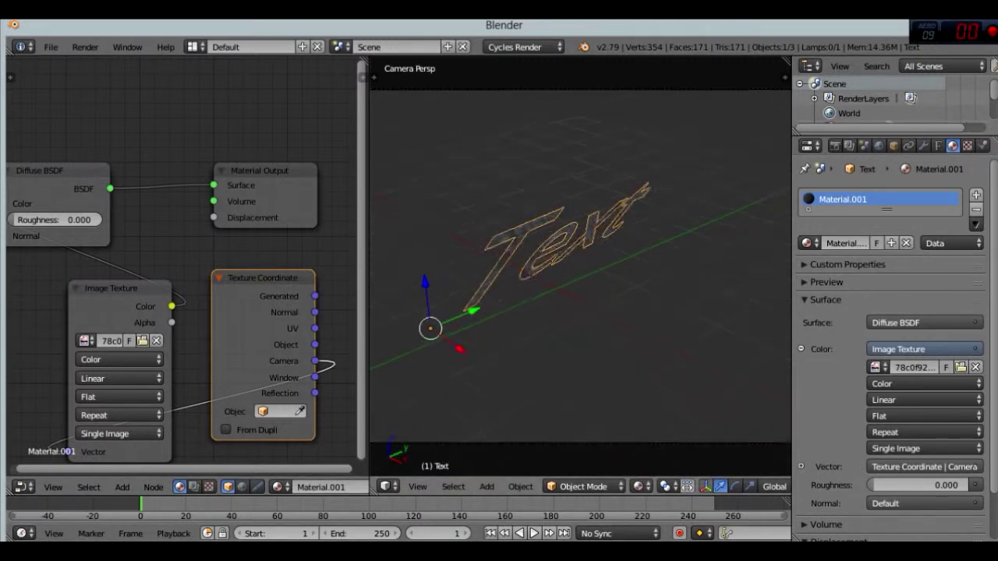
scroll(581, 265, up, 5)
scroll(581, 265, down, 3)
scroll(581, 265, down, 2)
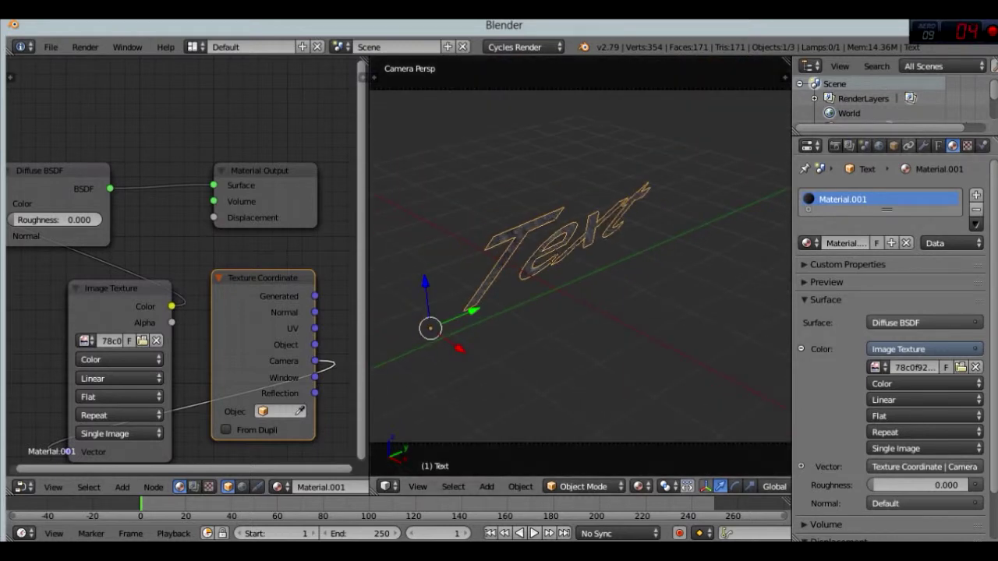
click(938, 146)
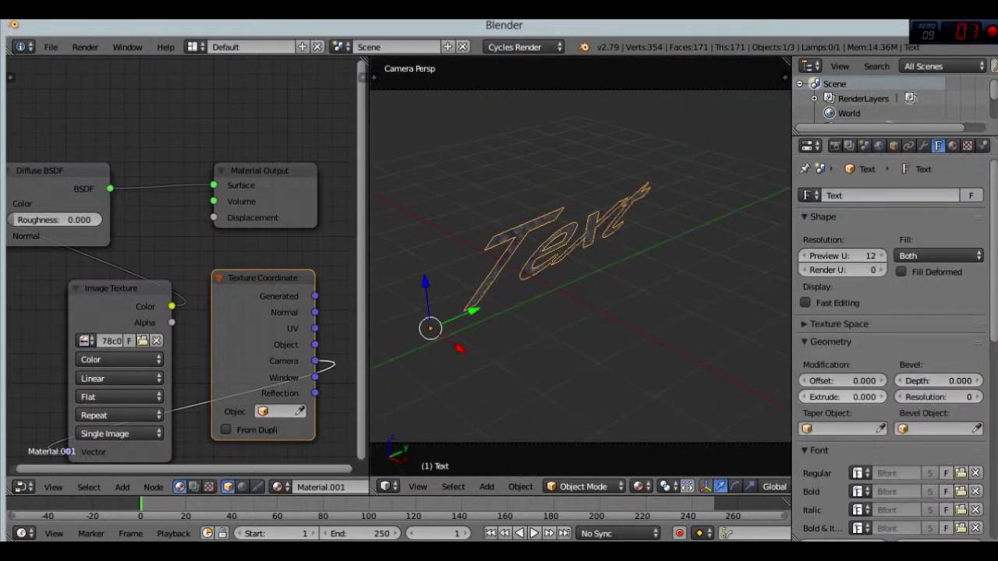
Step: Set the text's Extrude to 0.052 and trackball-rotate it to stand upright
drag(842, 397, 834, 397)
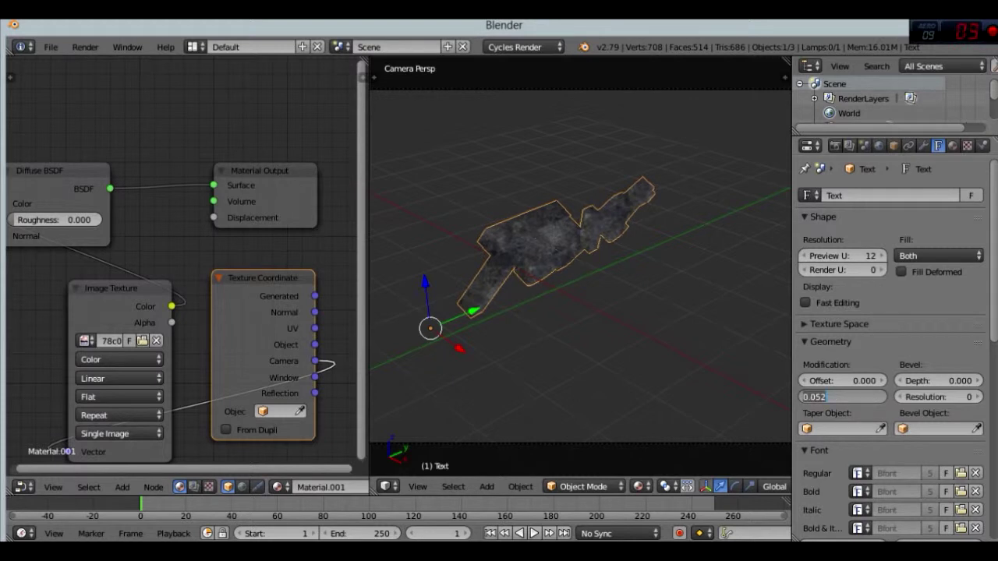
key(Return)
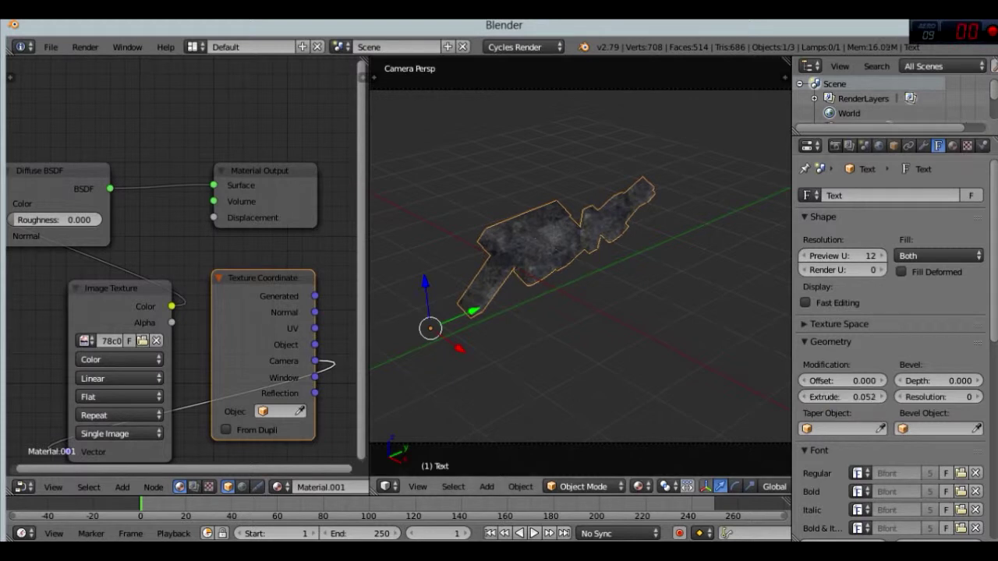
key(r)
key(r)
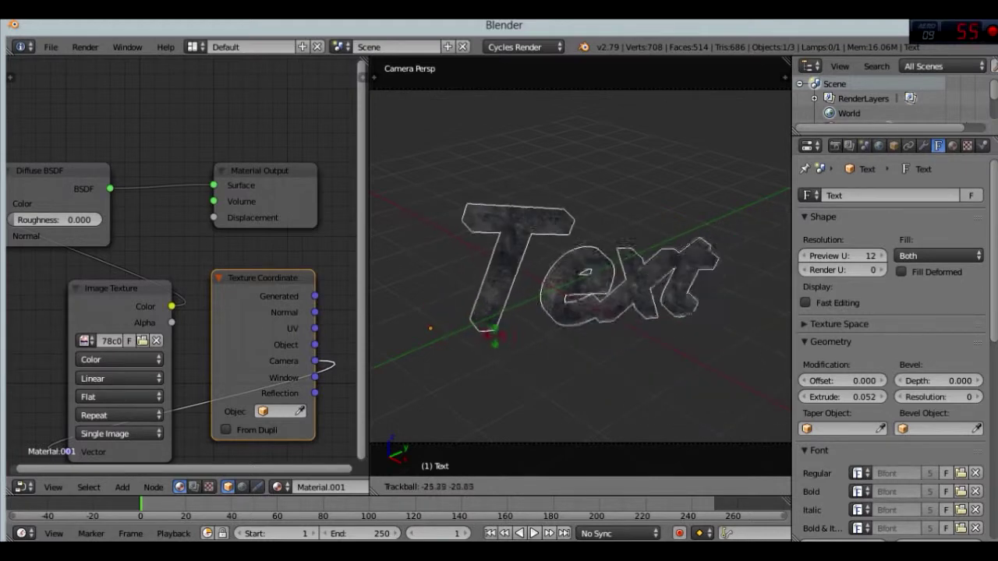
click(441, 334)
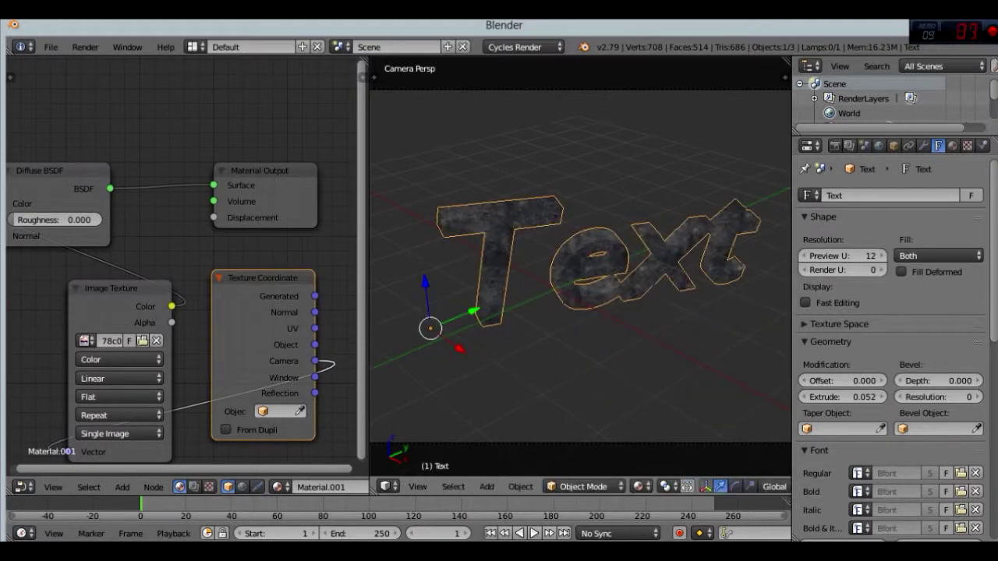
key(r)
key(r)
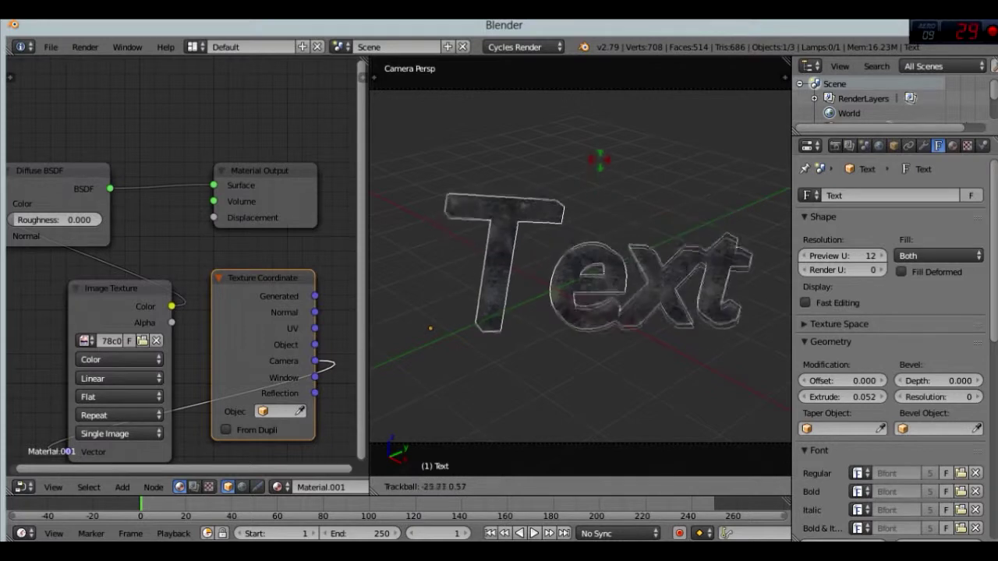
key(Return)
Step: Zoom around the text and try further rotations, cancelling them to keep its orientation
scroll(580, 265, down, 4)
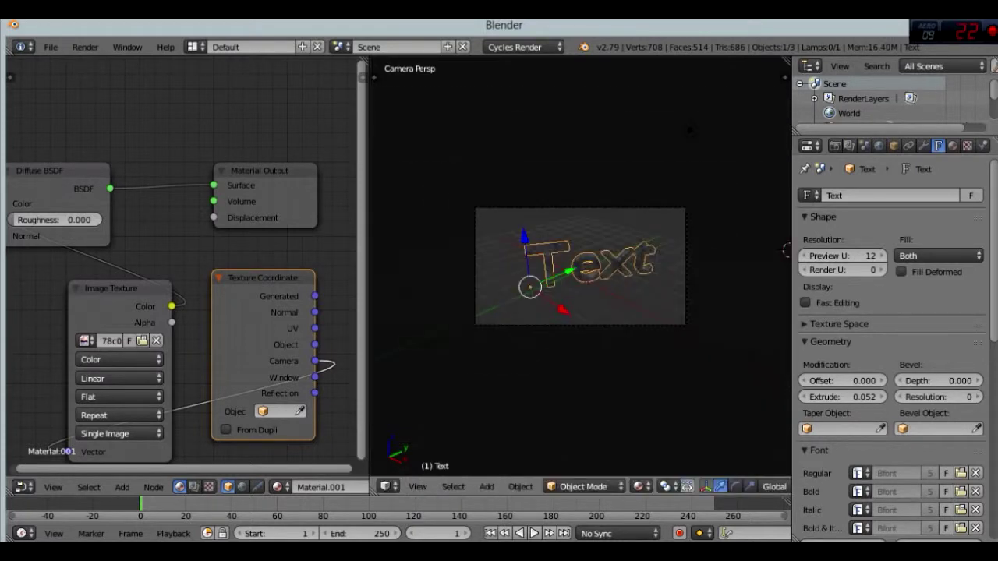
scroll(580, 265, up, 2)
scroll(580, 265, up, 2)
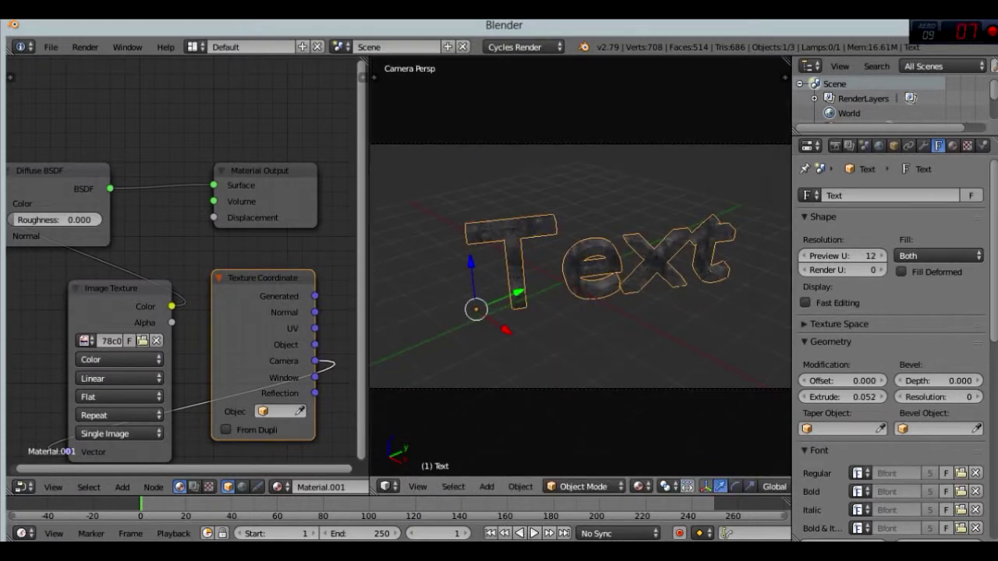
key(r)
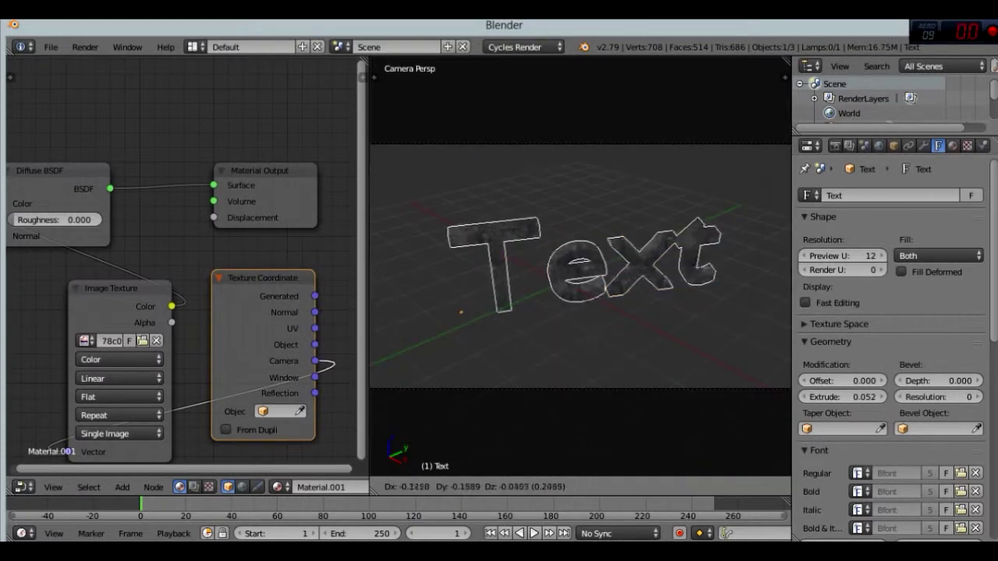
key(Escape)
scroll(601, 209, up, 3)
key(r)
key(r)
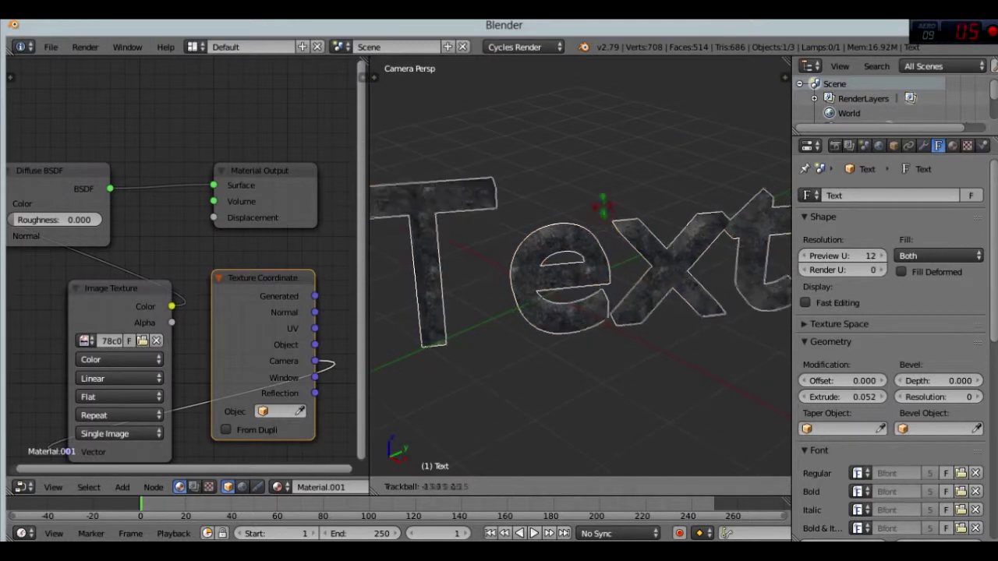
key(Escape)
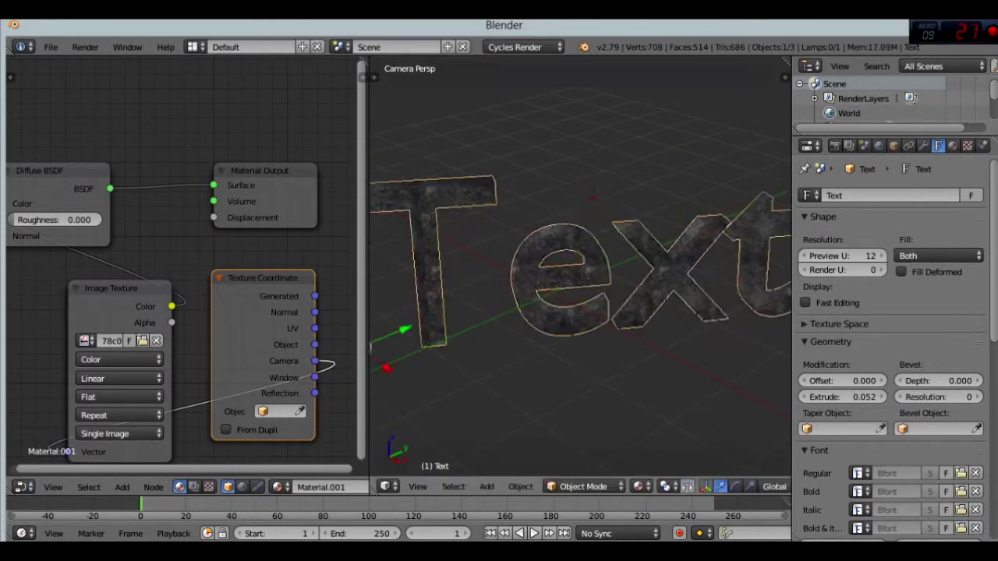
scroll(580, 265, down, 3)
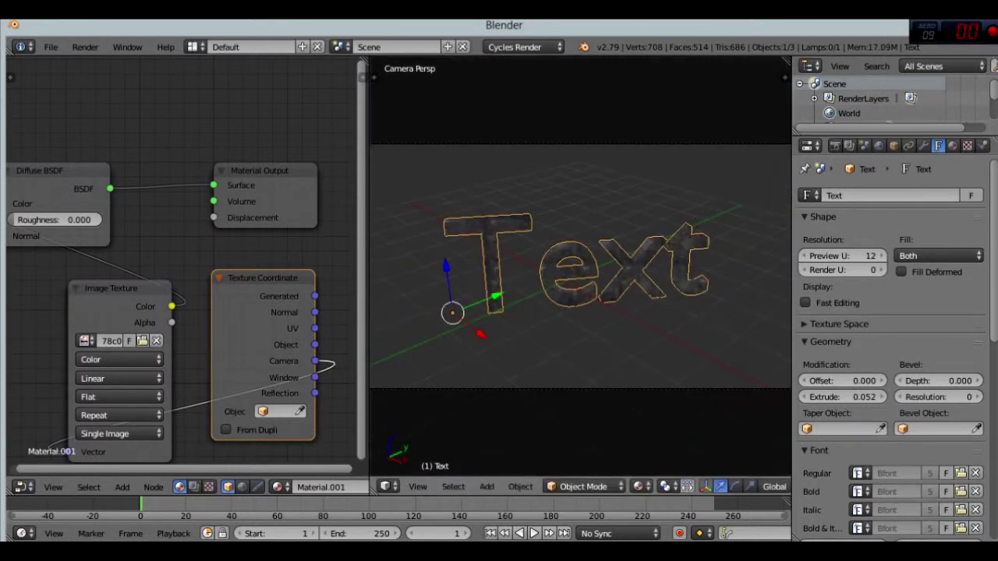
scroll(580, 265, up, 1)
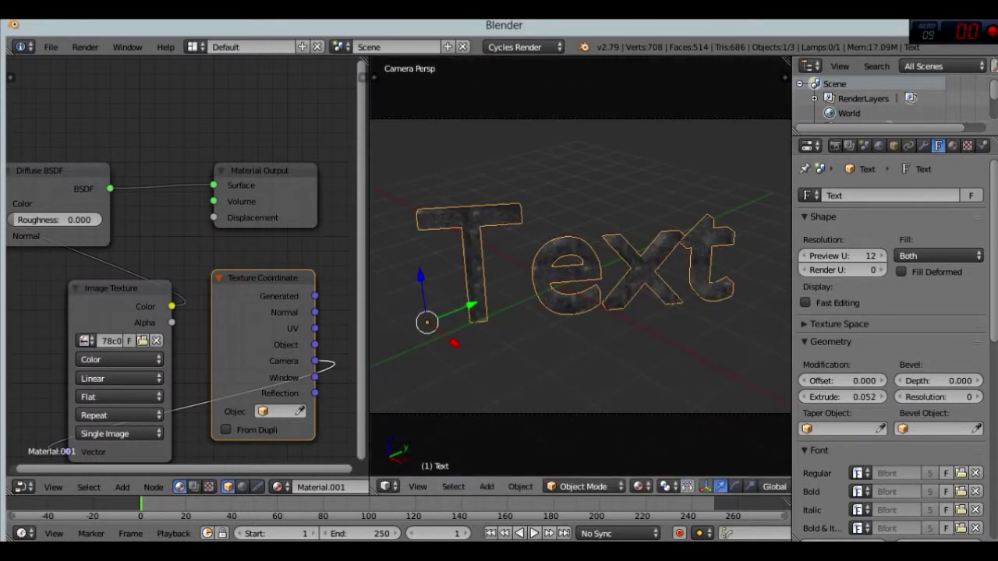
Step: Duplicate the text object with Ctrl+C and Ctrl+V
key(ctrl+c)
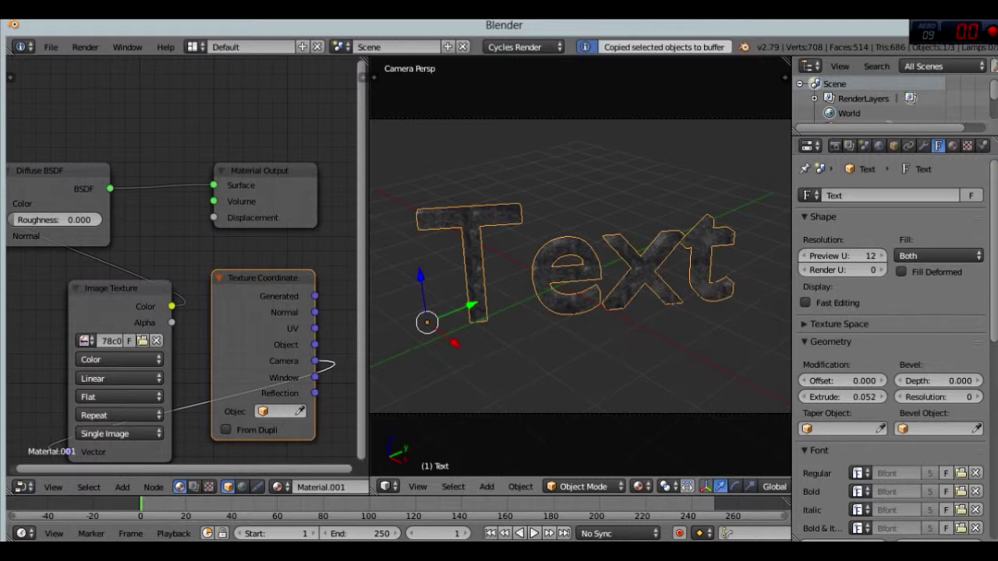
key(ctrl+v)
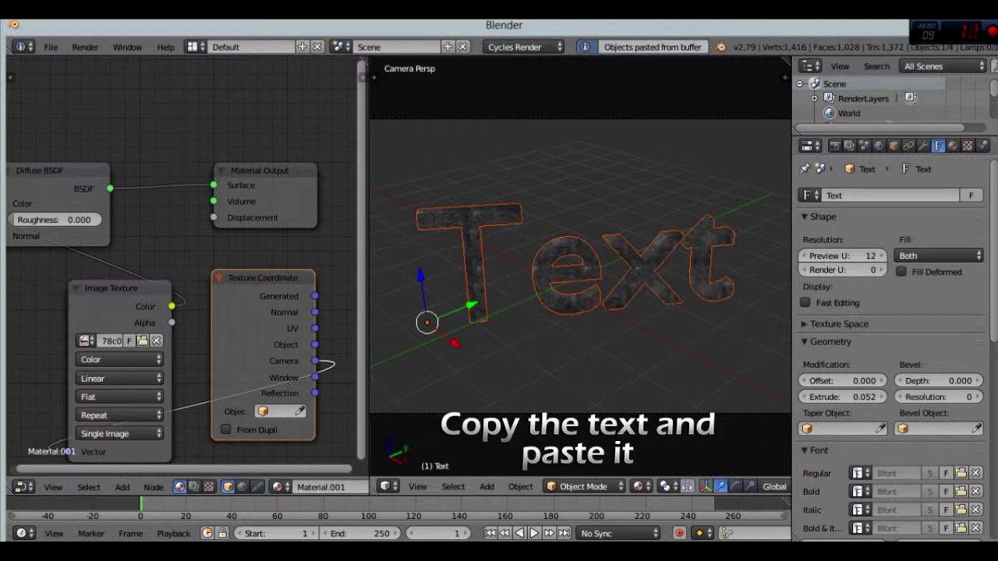
click(953, 145)
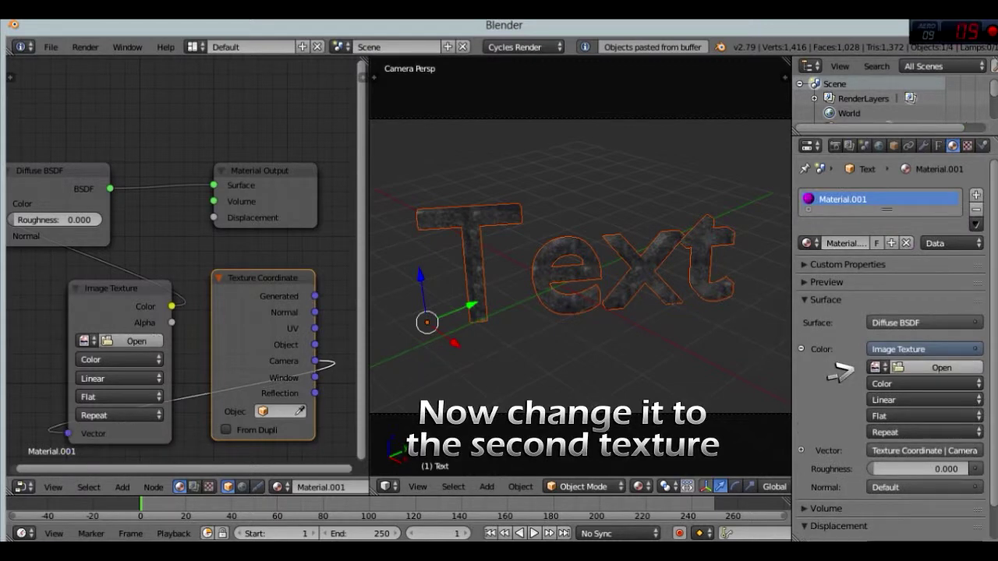
click(961, 367)
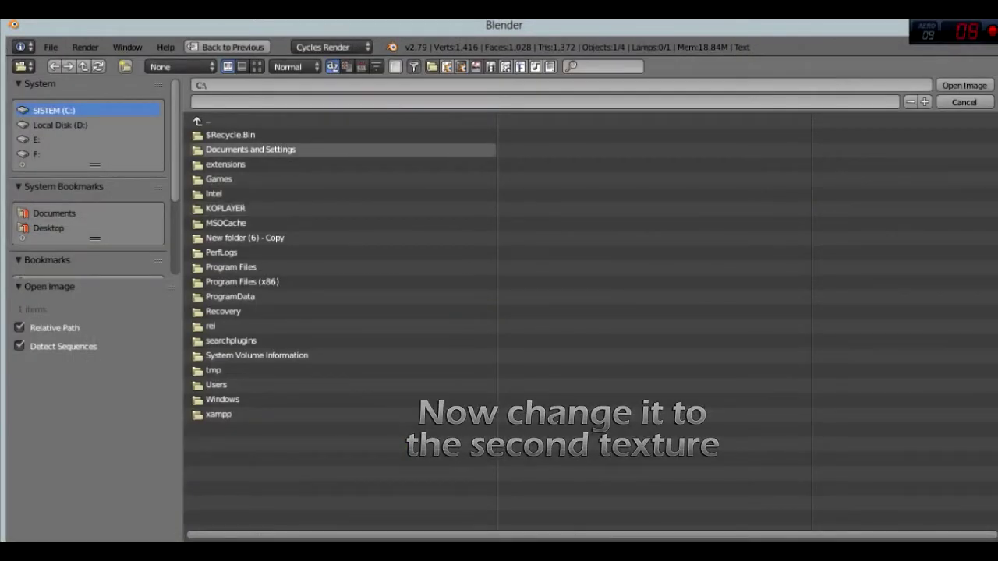
scroll(88, 195, down, 4)
click(59, 209)
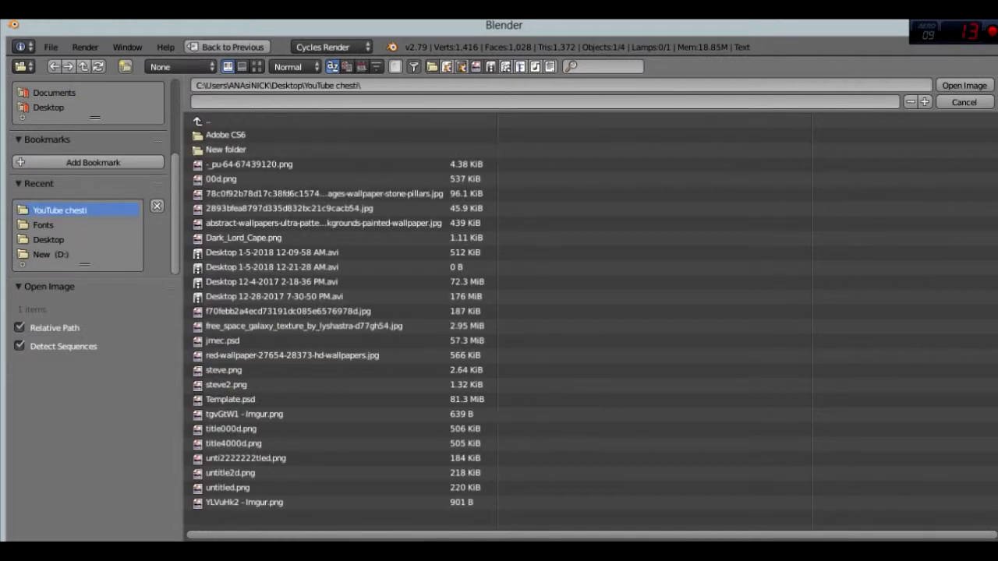
click(292, 355)
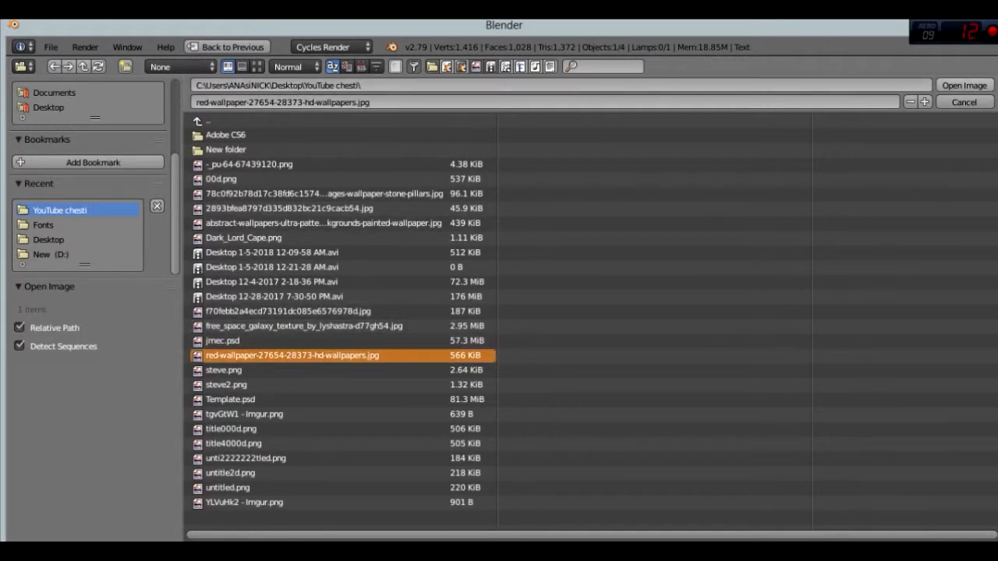
click(964, 85)
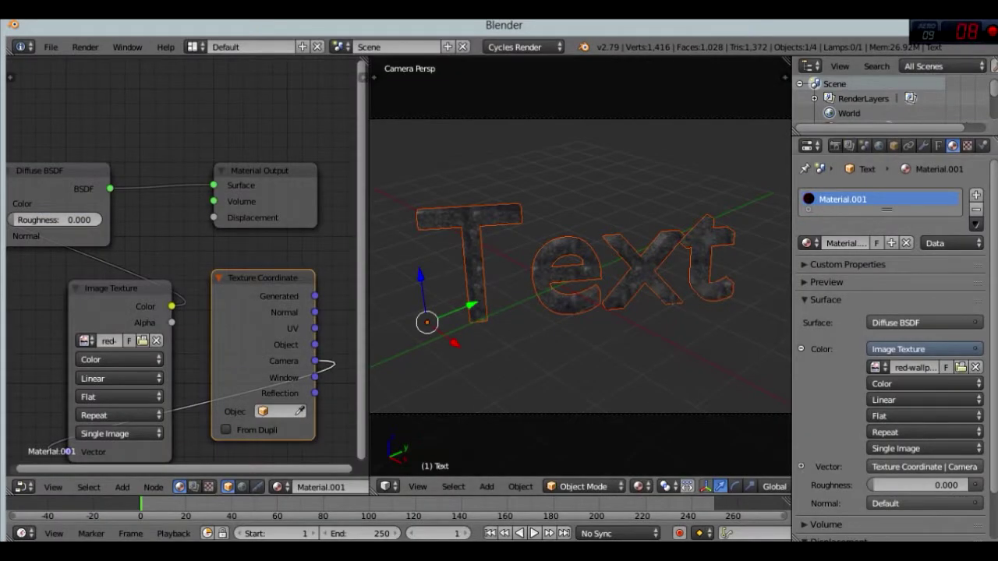
click(938, 146)
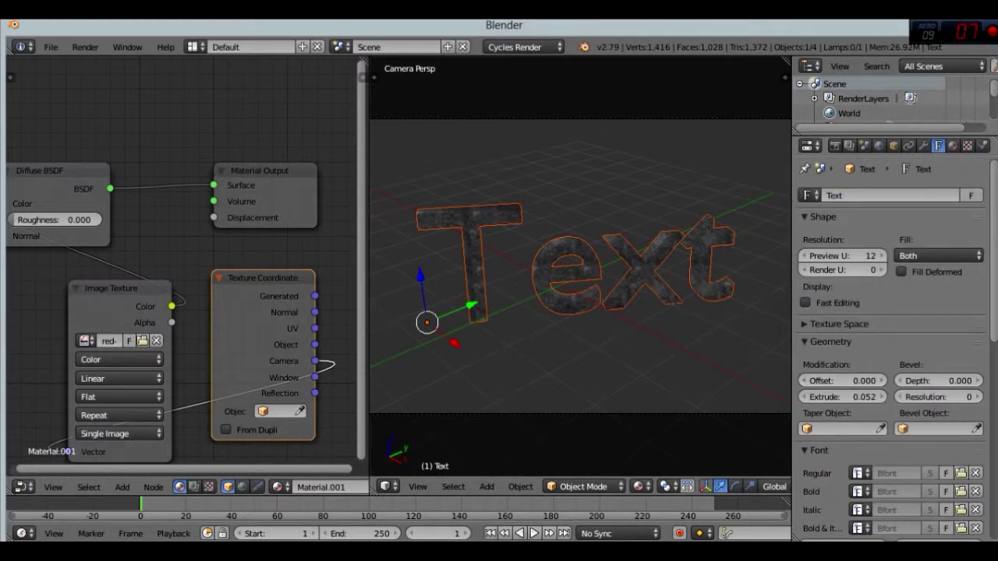
Step: Give the duplicate text an Offset of 0.010 and an Extrude of 0.042
drag(776, 388, 827, 381)
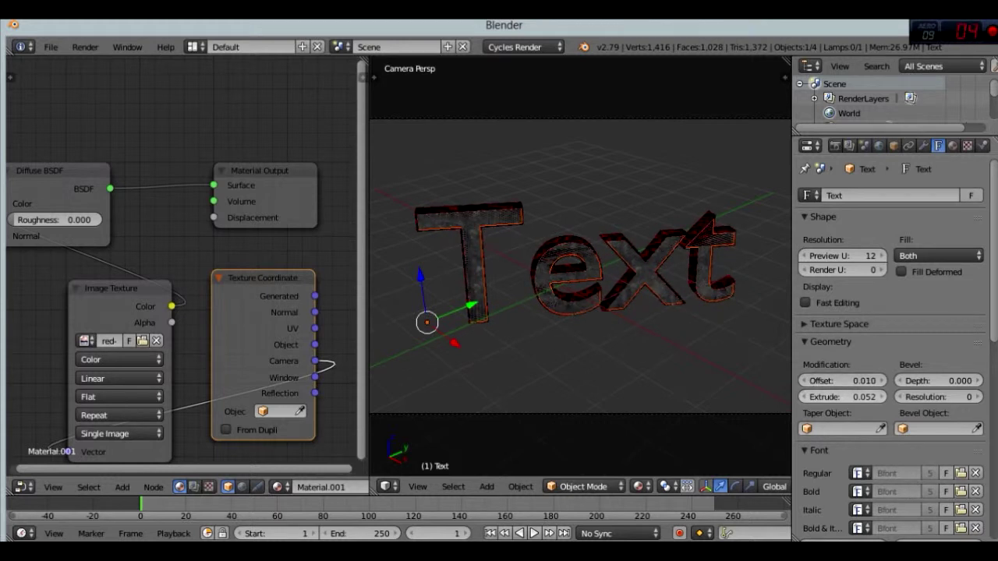
drag(842, 397, 844, 396)
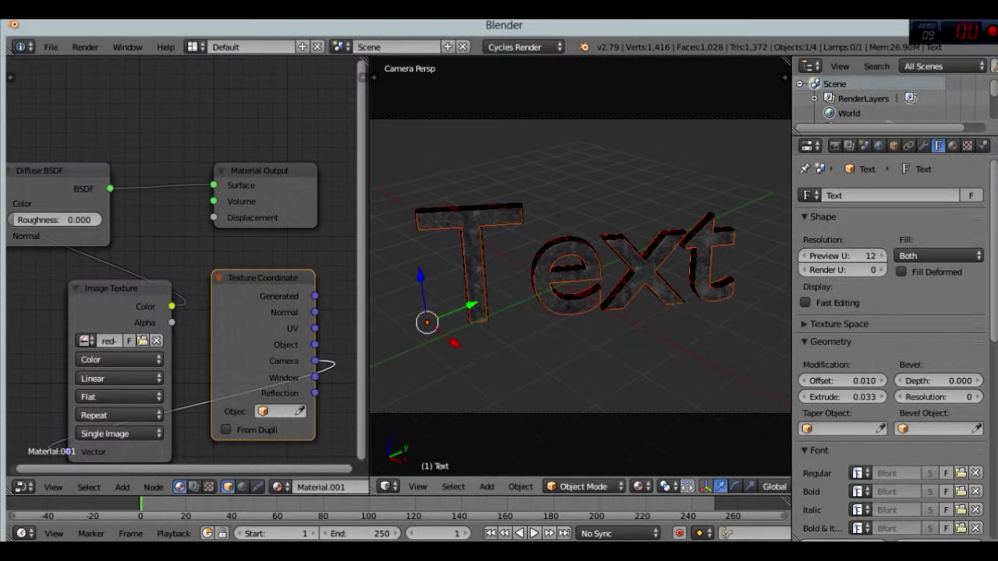
shift+right_click(467, 258)
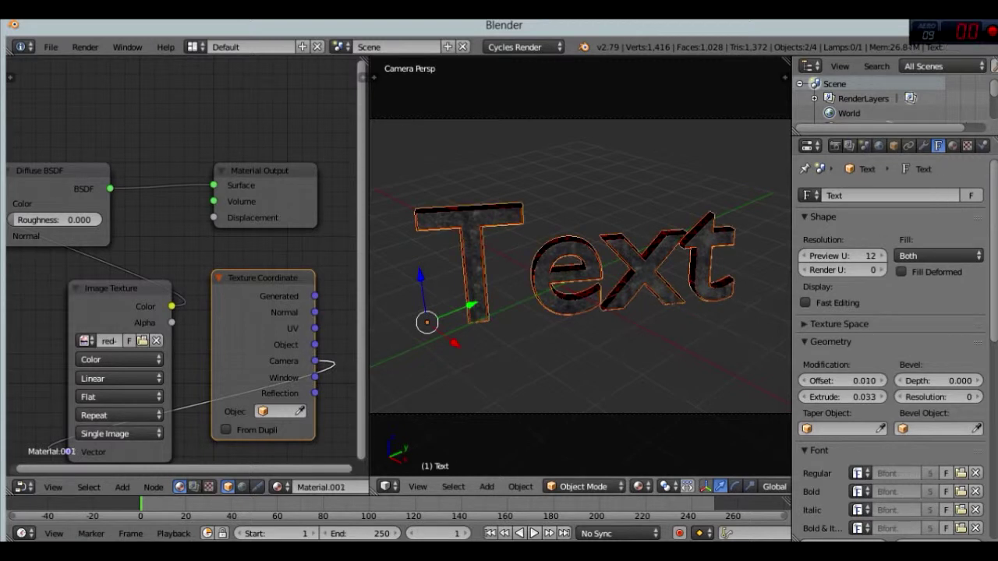
Step: Rotate both text layers together and slide the red layer along the X axis
key(r)
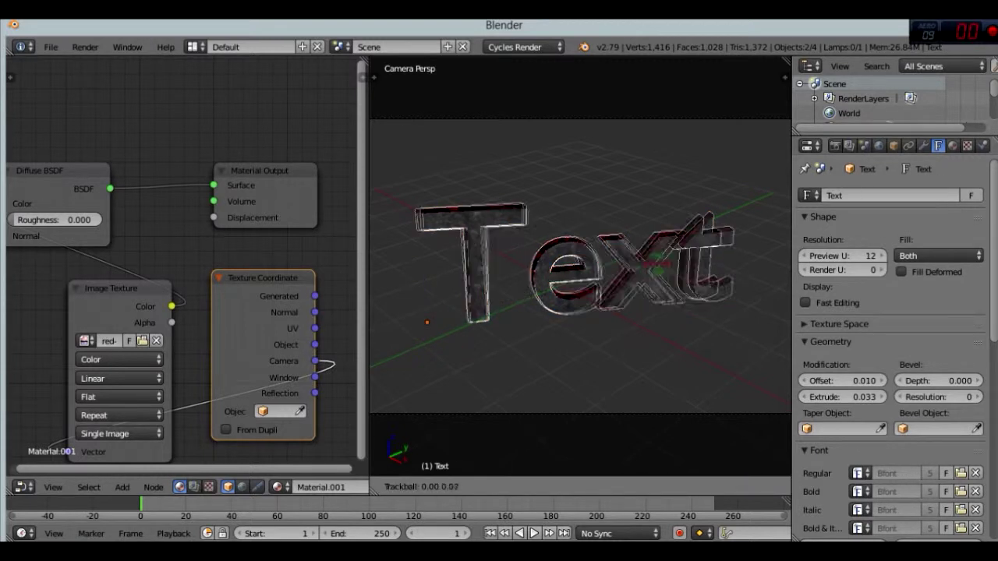
key(Return)
scroll(581, 265, up, 5)
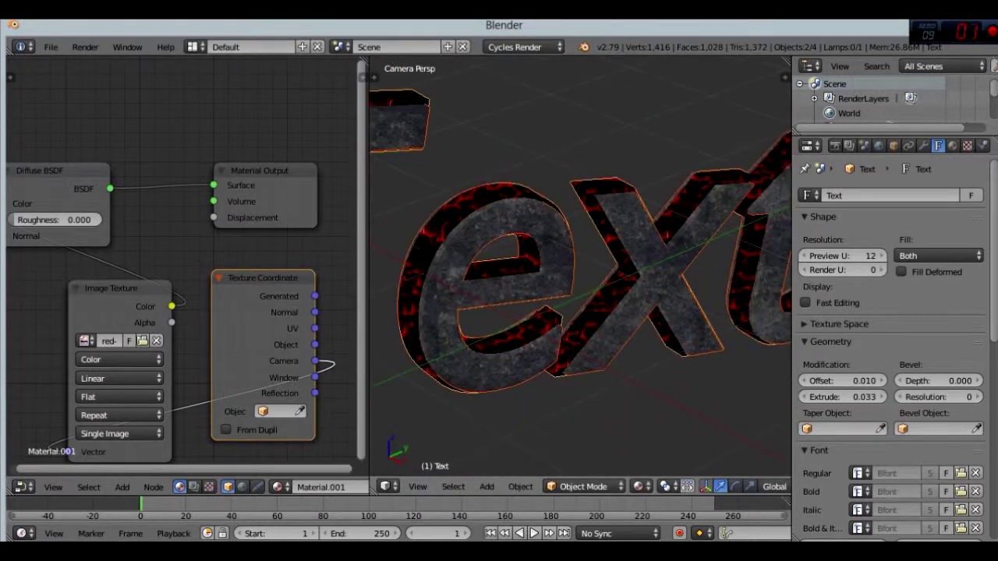
key(r)
key(Return)
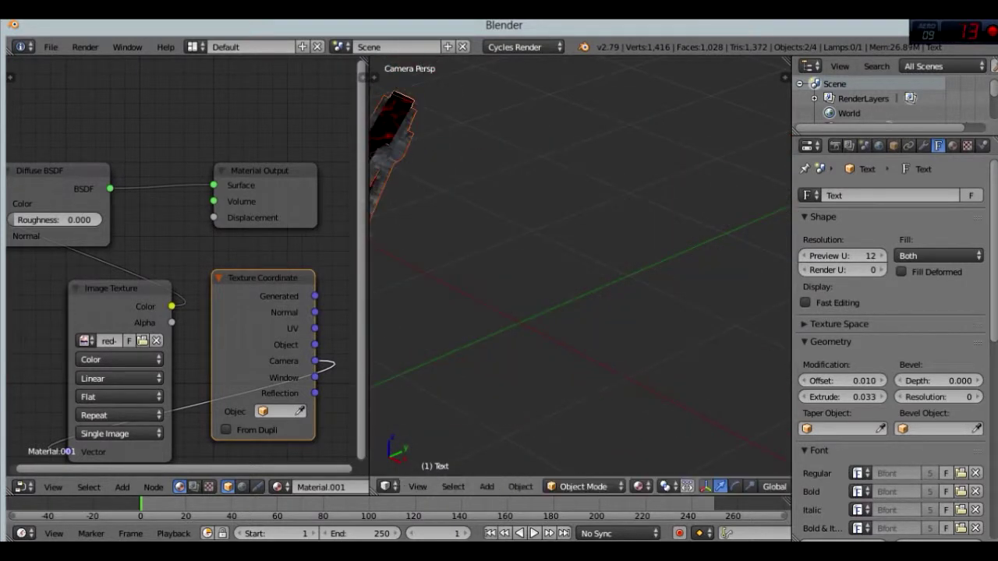
middle_drag(663, 127, 724, 94)
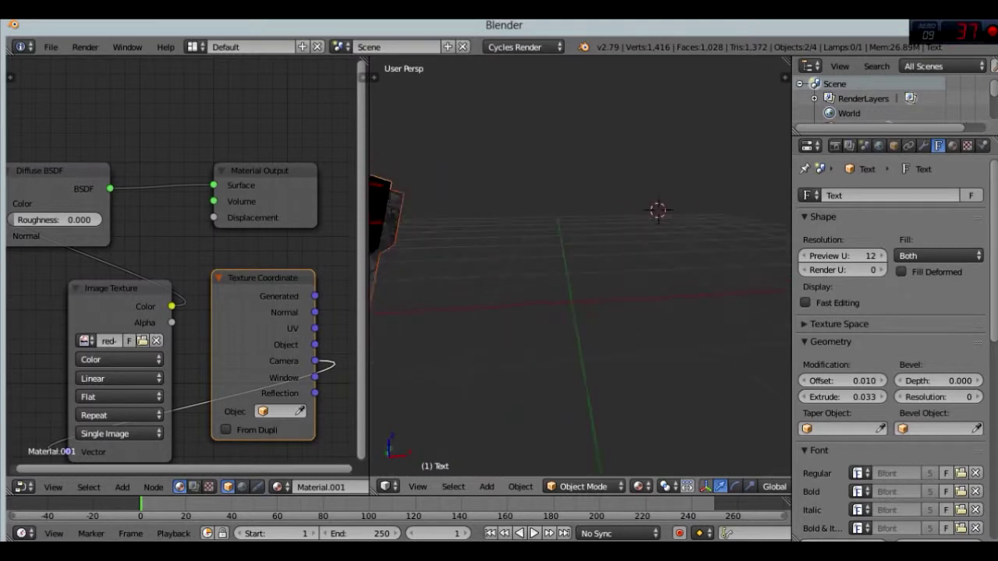
middle_drag(724, 93, 671, 156)
key(g)
key(x)
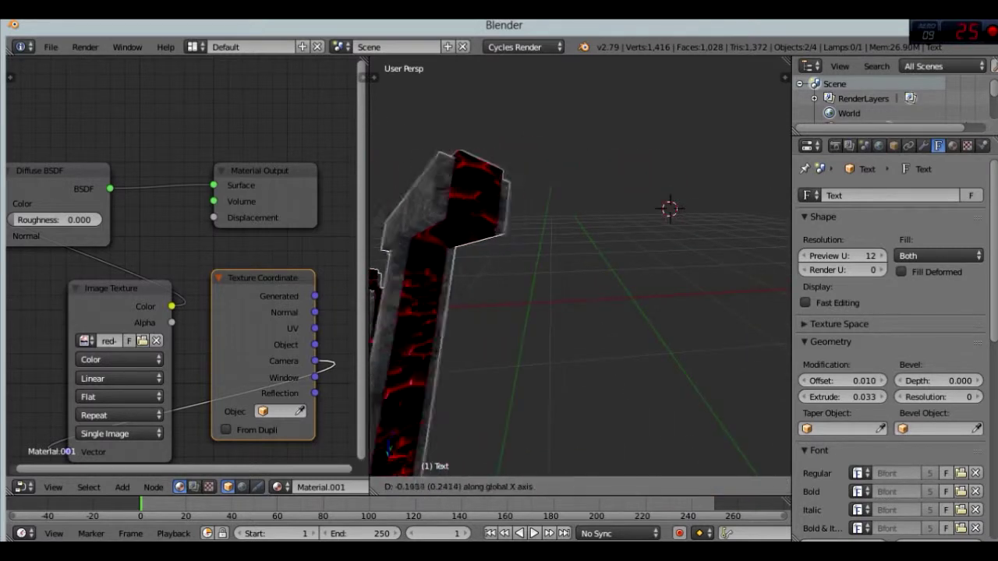
key(Return)
middle_drag(670, 156, 702, 156)
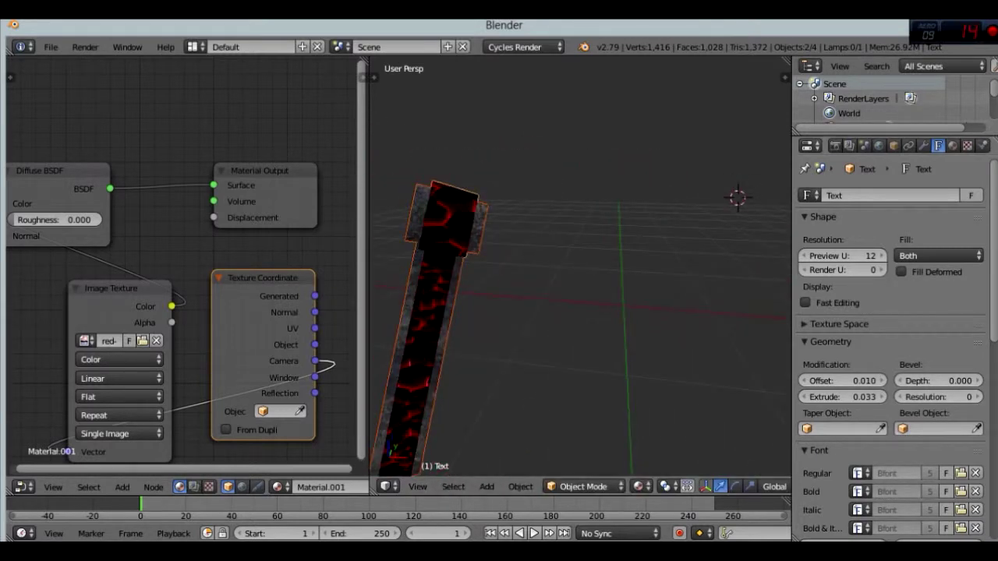
Step: In camera view, rotate the text to face the camera with a slight tilt
key(KP_0)
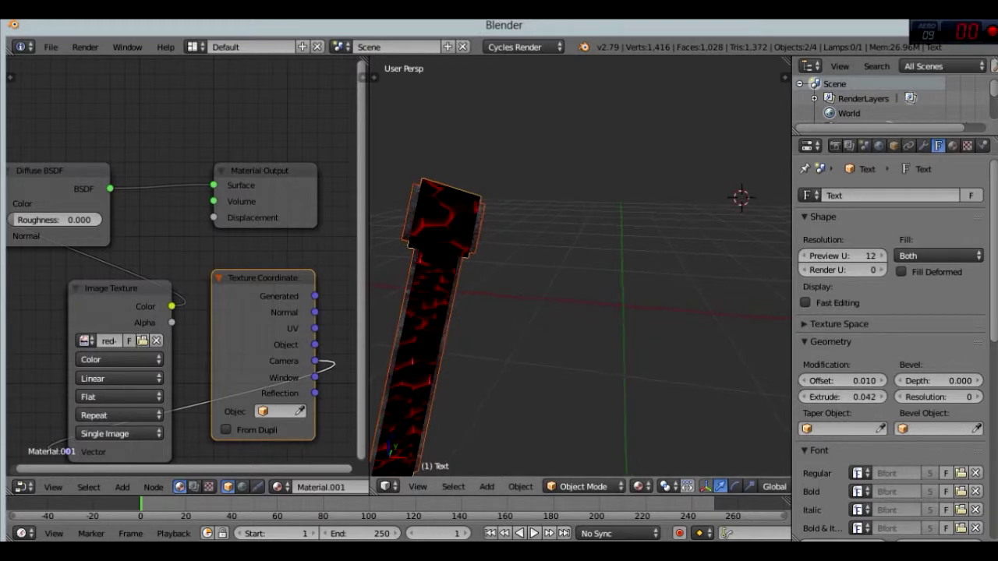
key(r)
key(r)
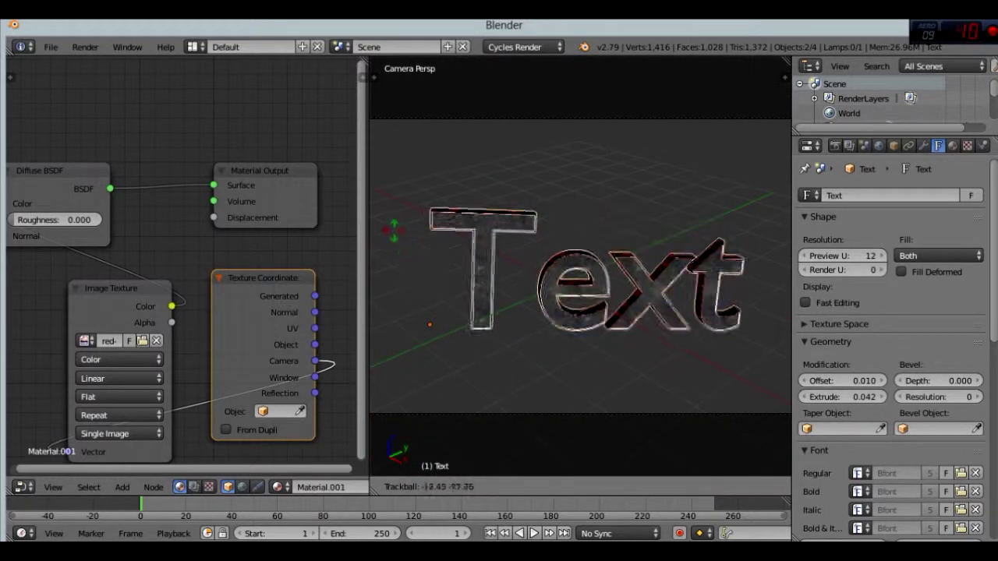
key(Return)
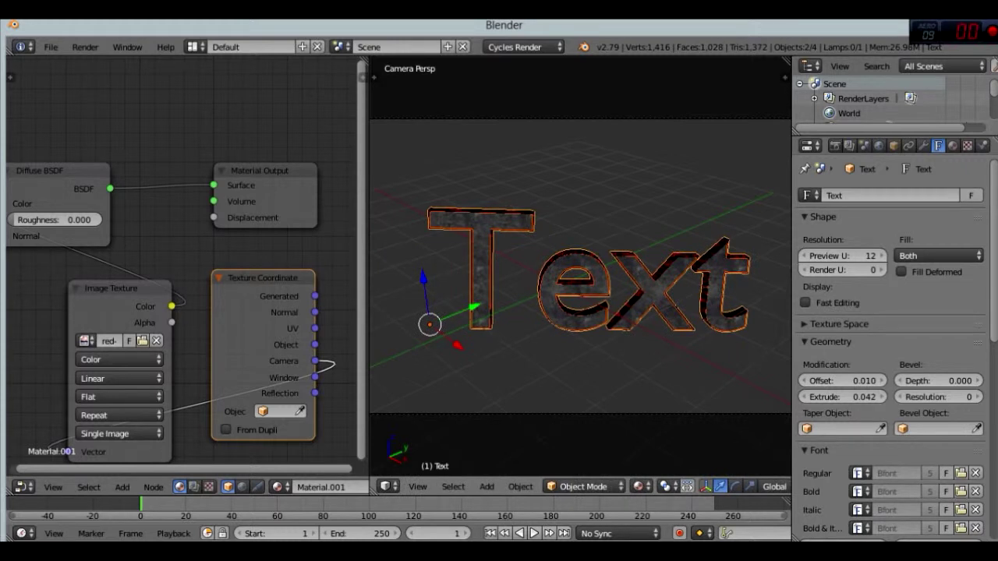
key(r)
key(r)
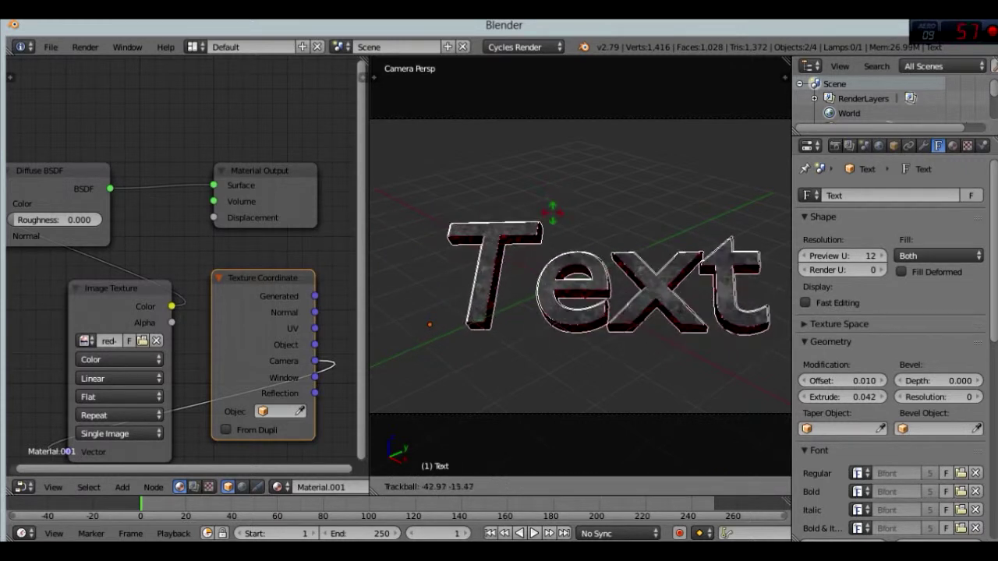
key(Return)
key(r)
key(r)
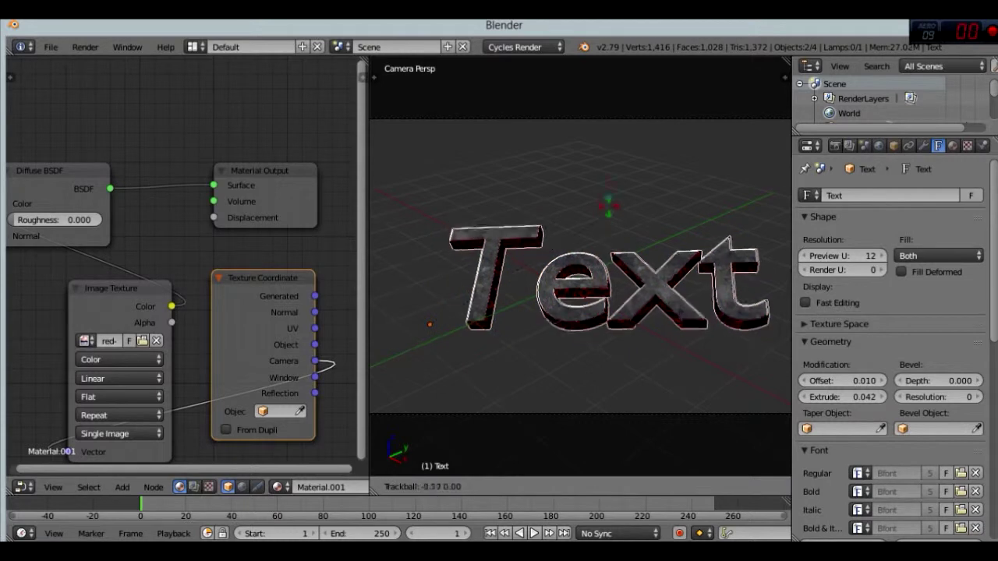
key(Return)
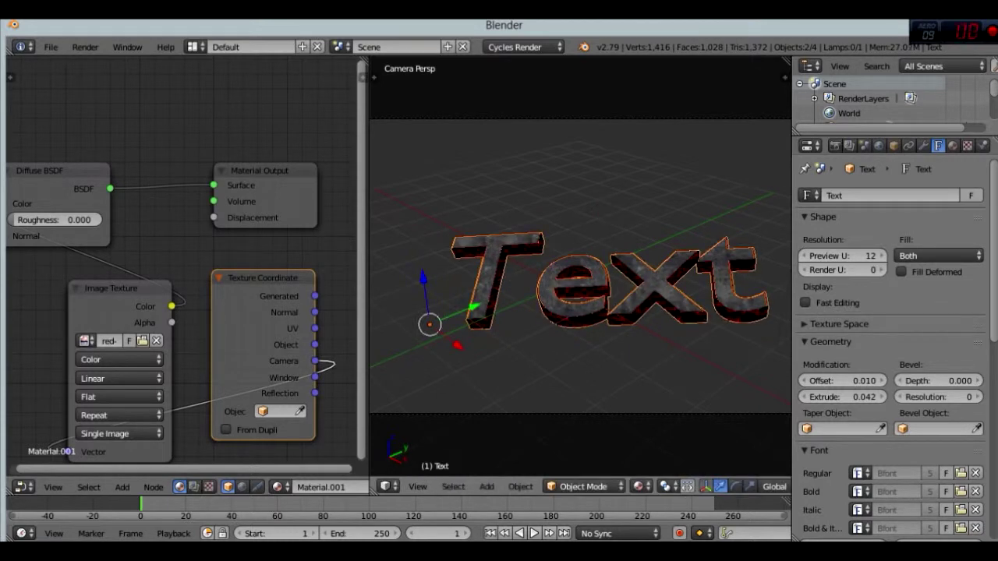
Step: Load Long_Shot.ttf from C:\Windows\Fonts as the text's font
click(960, 474)
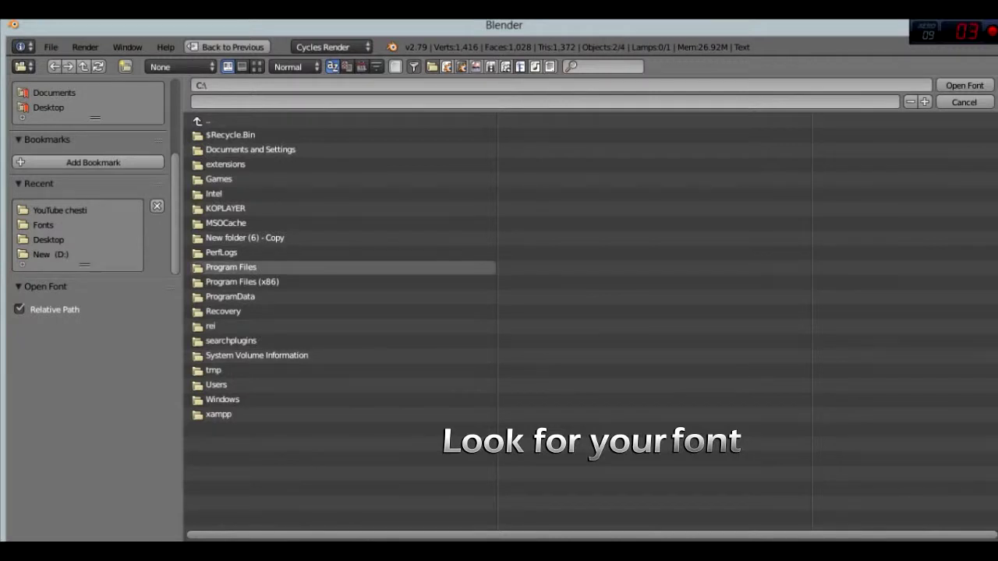
click(222, 399)
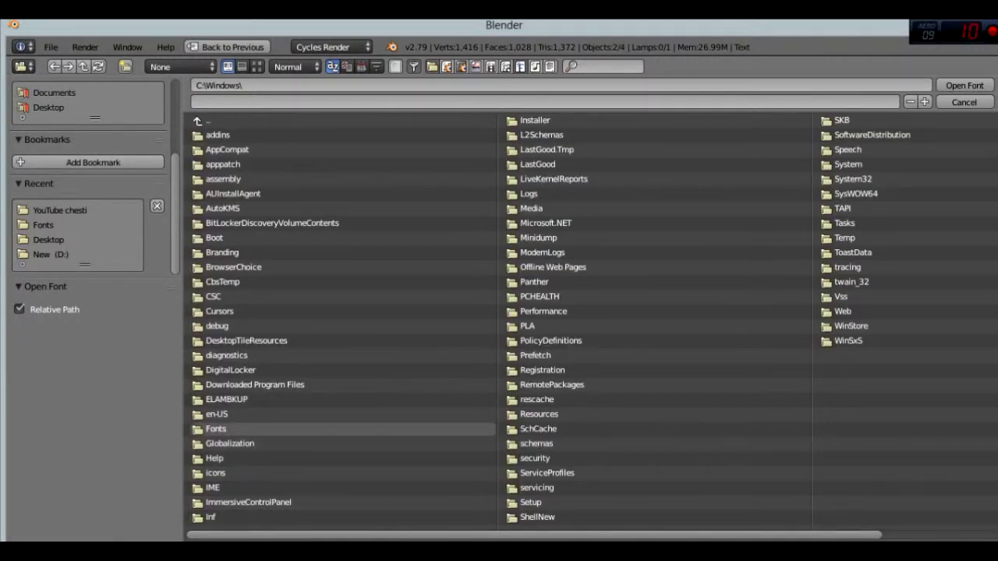
click(216, 429)
scroll(499, 320, down, 5)
scroll(499, 320, down, 5)
scroll(499, 320, down, 5)
scroll(624, 385, down, 4)
scroll(623, 384, up, 1)
click(612, 385)
click(965, 85)
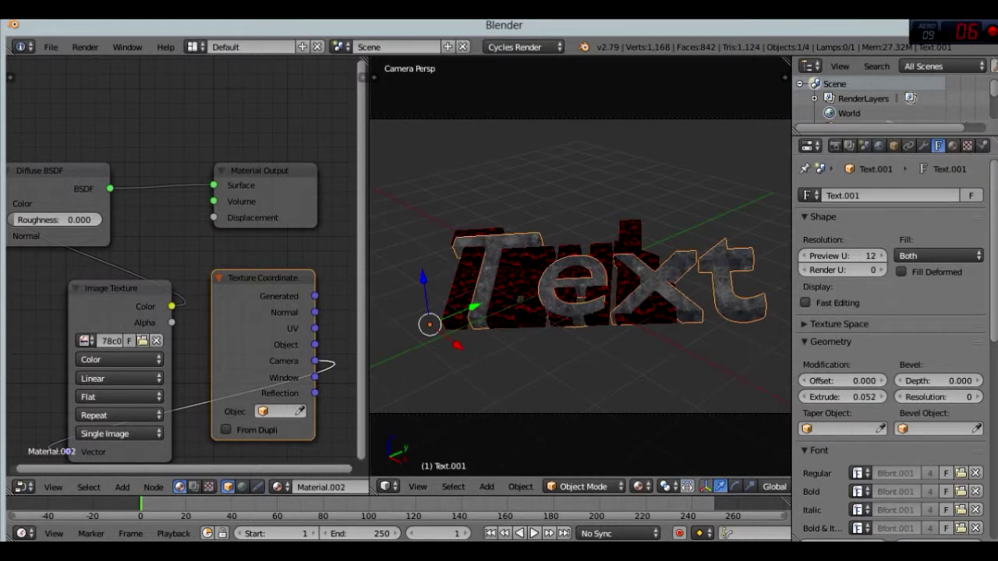
Step: Apply the LongShot font to the second text layer, Text.001
click(860, 473)
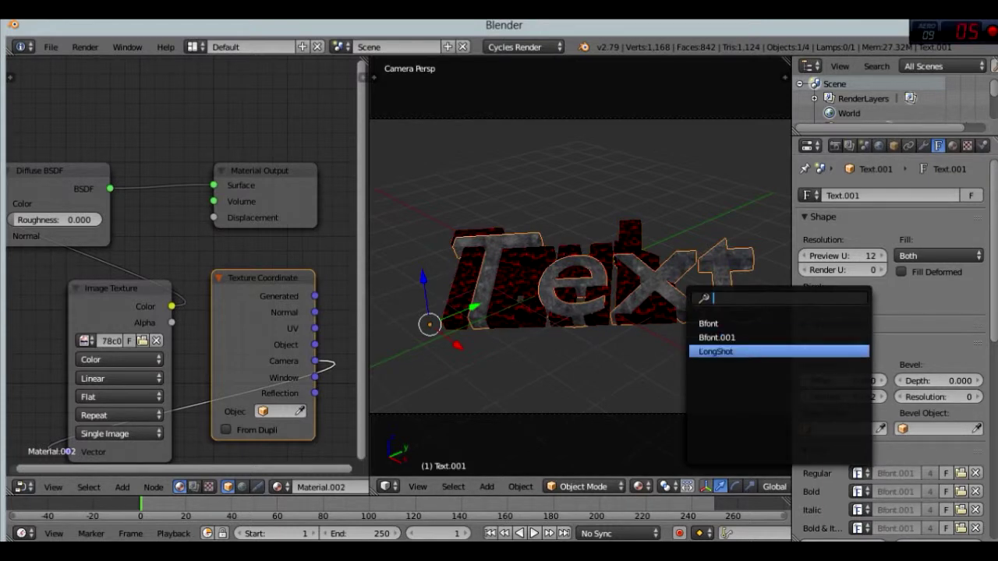
click(811, 350)
middle_drag(580, 265, 546, 265)
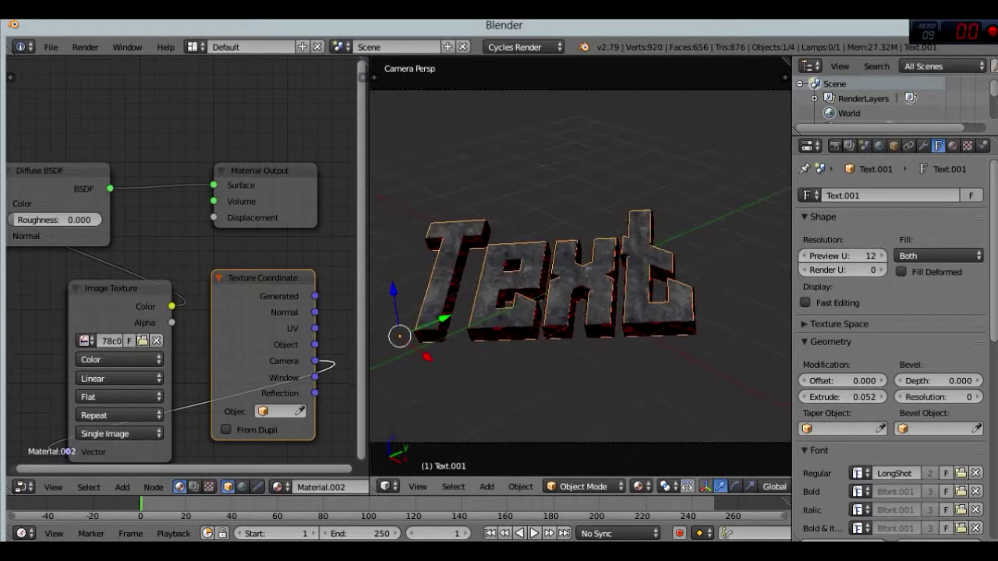
scroll(580, 265, up, 5)
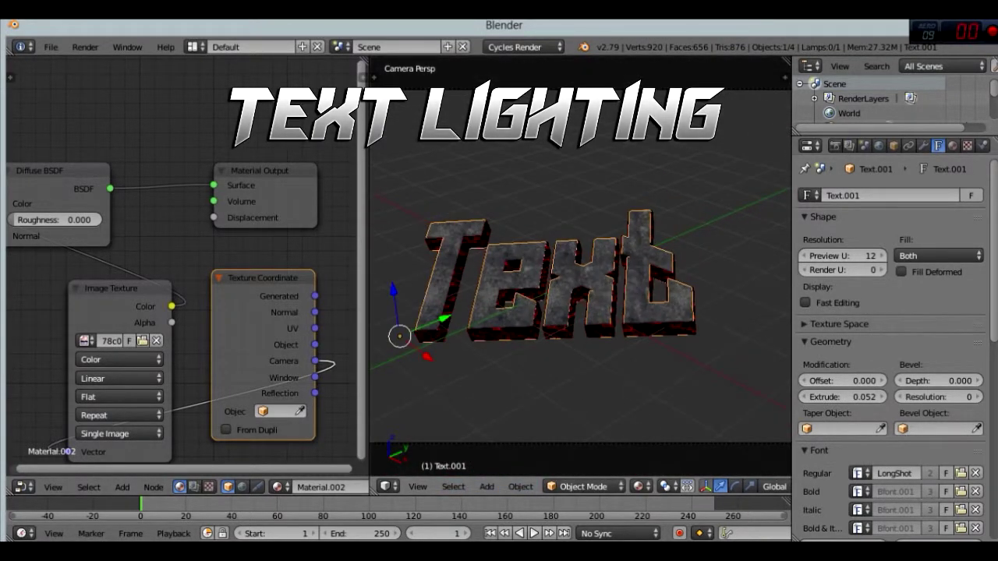
Step: Add two sun lamps to the scene
key(shift+a)
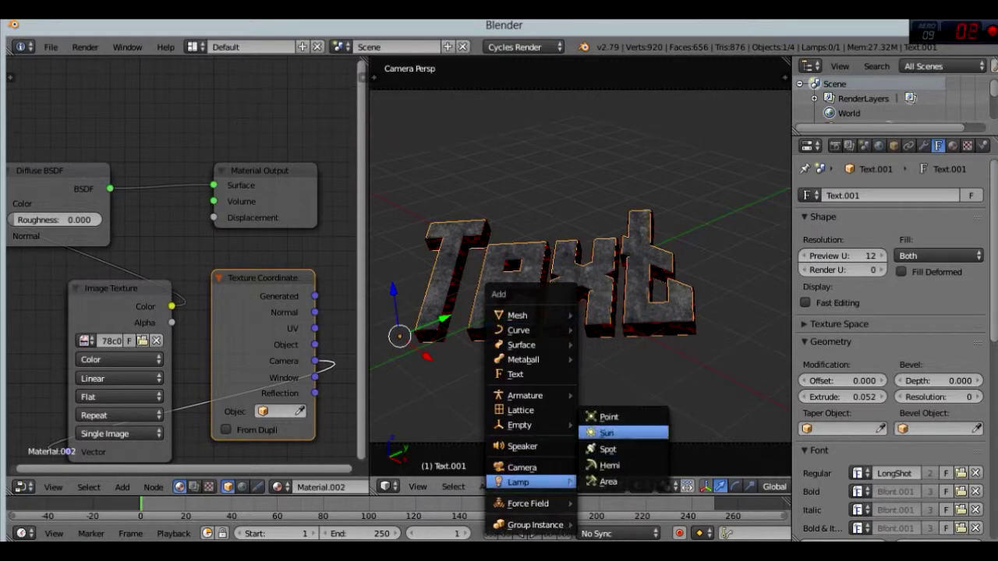
mouse_move(518, 483)
click(606, 433)
key(Home)
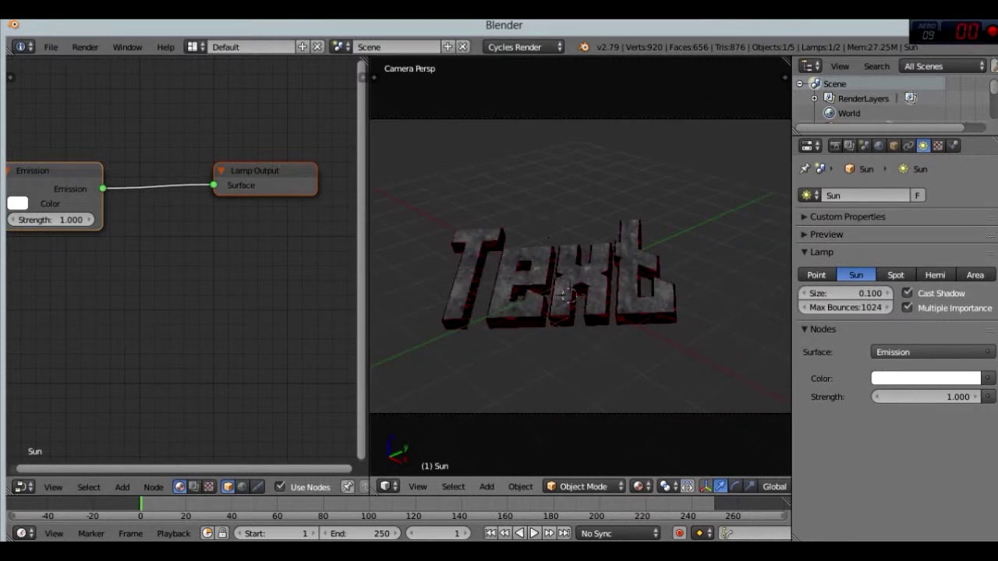
key(shift+a)
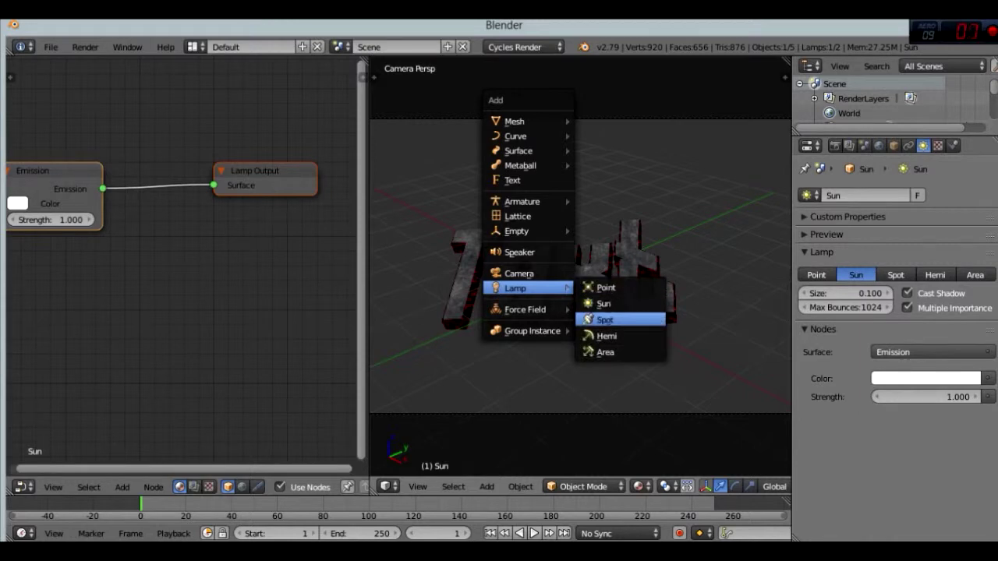
click(603, 303)
Step: Try moving the grey text layer, cancelling to keep both layers aligned
right_click(546, 281)
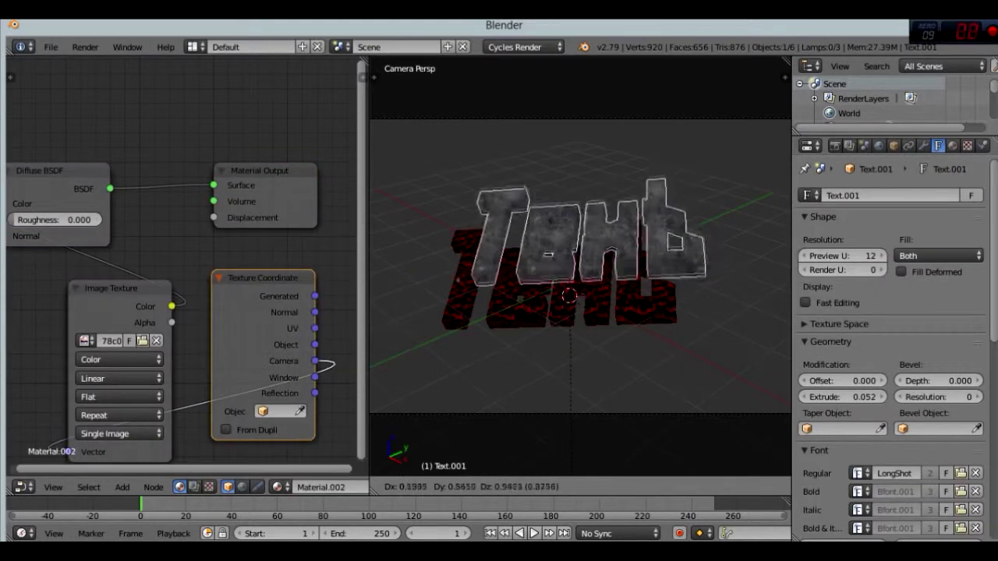
key(shift+d)
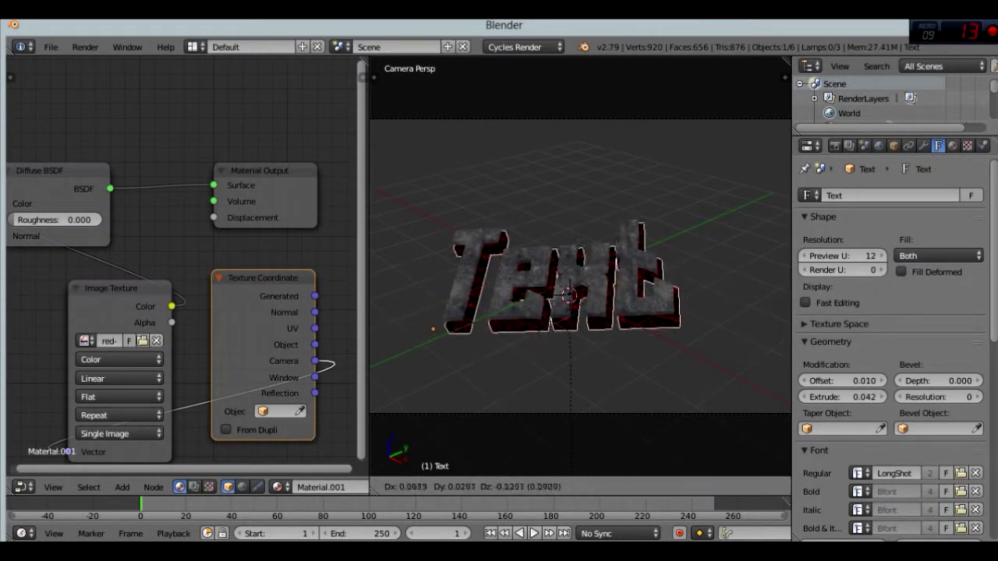
key(Escape)
key(g)
key(Escape)
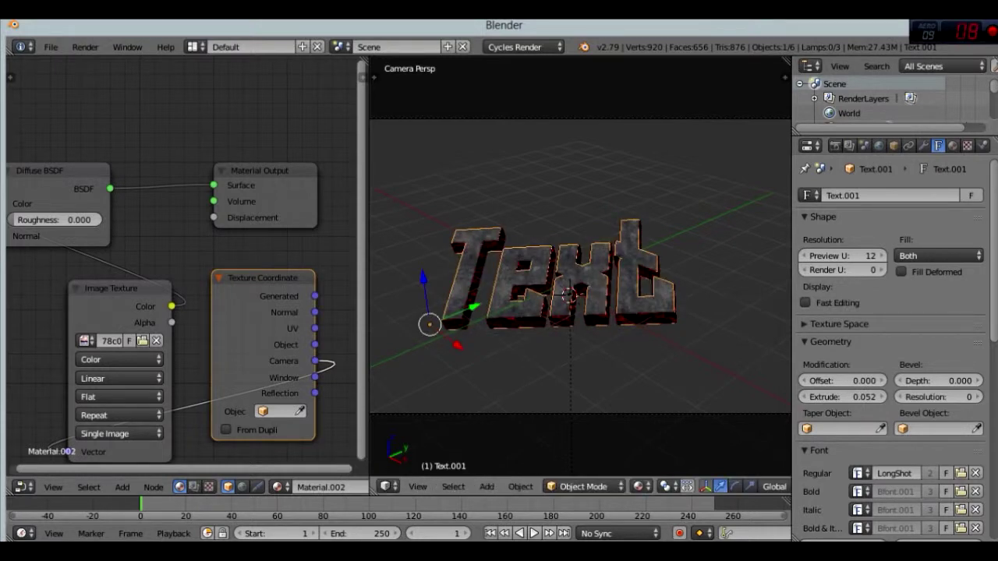
Step: Raise the second sun lamp above the text and add a third one up and left
right_click(569, 336)
key(g)
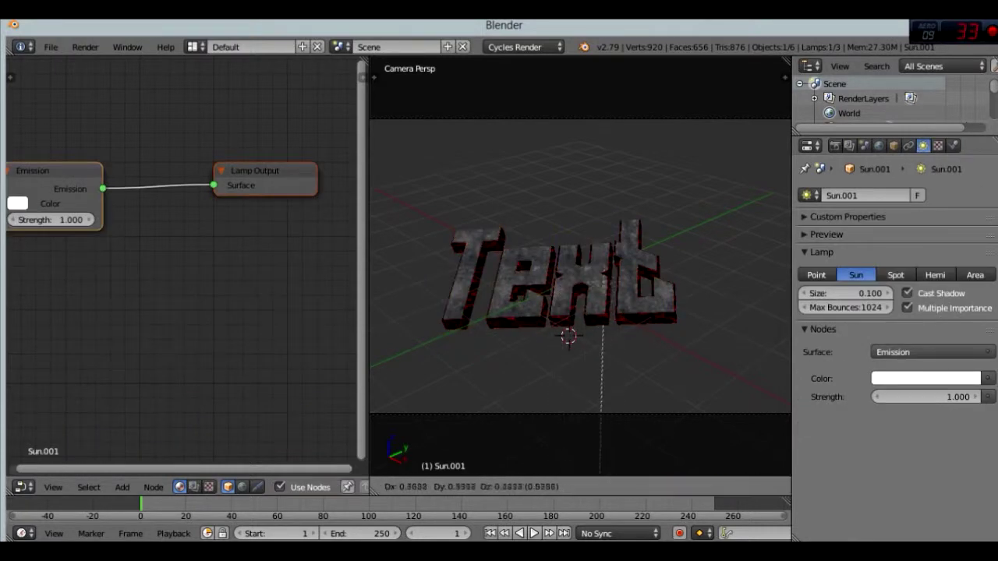
click(569, 335)
key(shift+a)
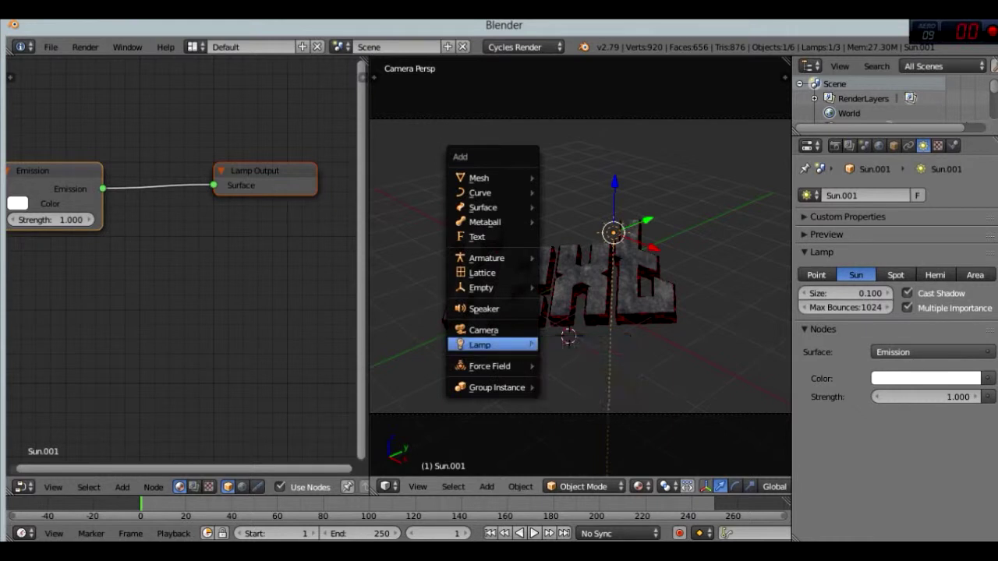
click(573, 357)
key(g)
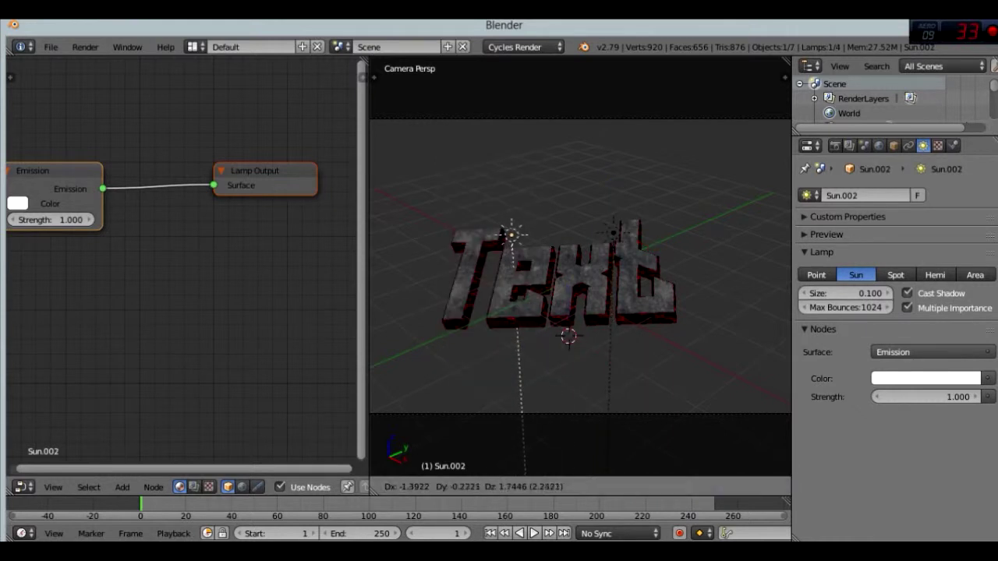
click(512, 231)
Step: Add a fourth sun lamp above the text, then render the image in Cycles
key(shift+a)
click(618, 377)
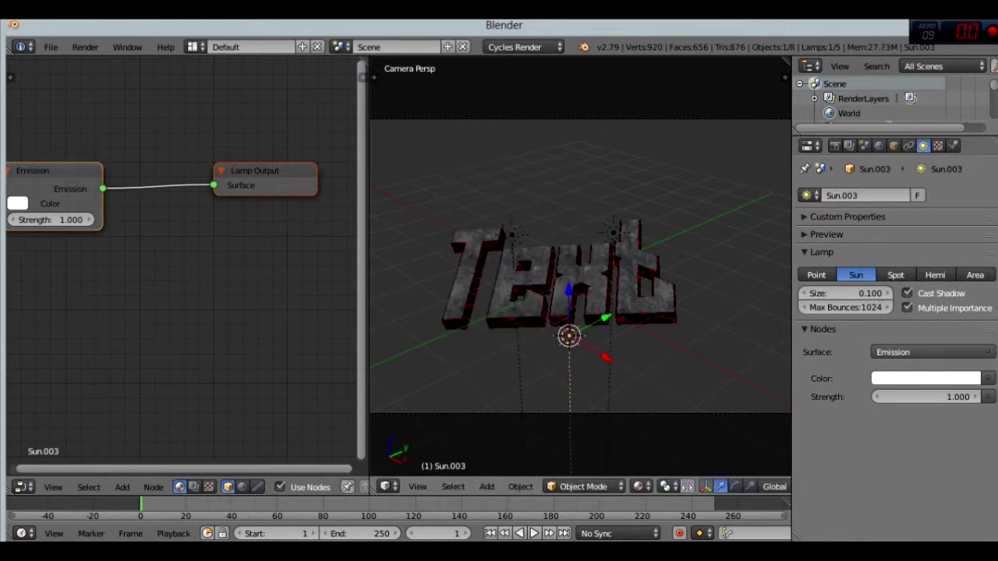
key(g)
click(564, 275)
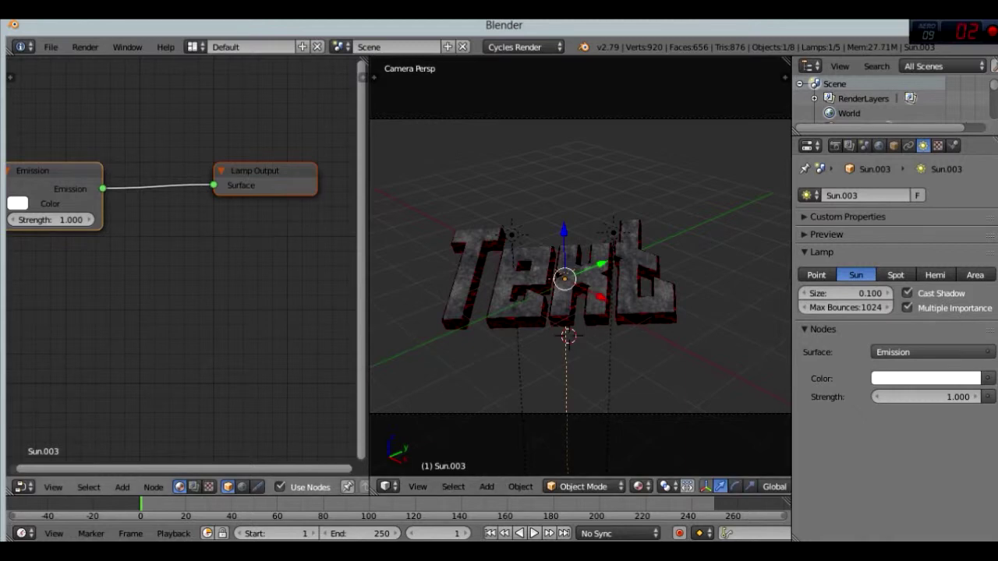
click(85, 47)
click(105, 64)
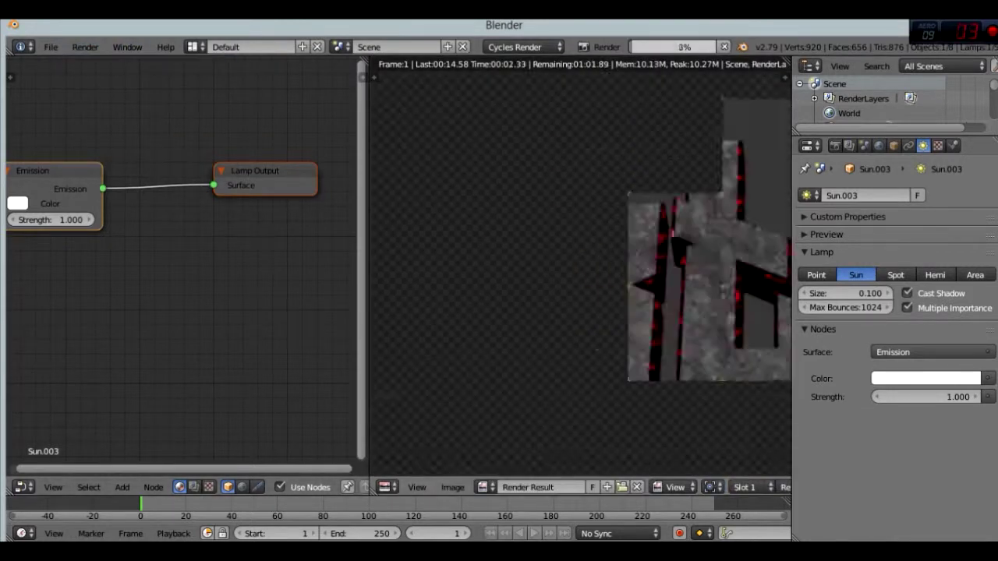
Step: Widen the render area and zoom and pan over the finished stone Text render with red edges
drag(792, 312, 957, 312)
drag(366, 312, 74, 311)
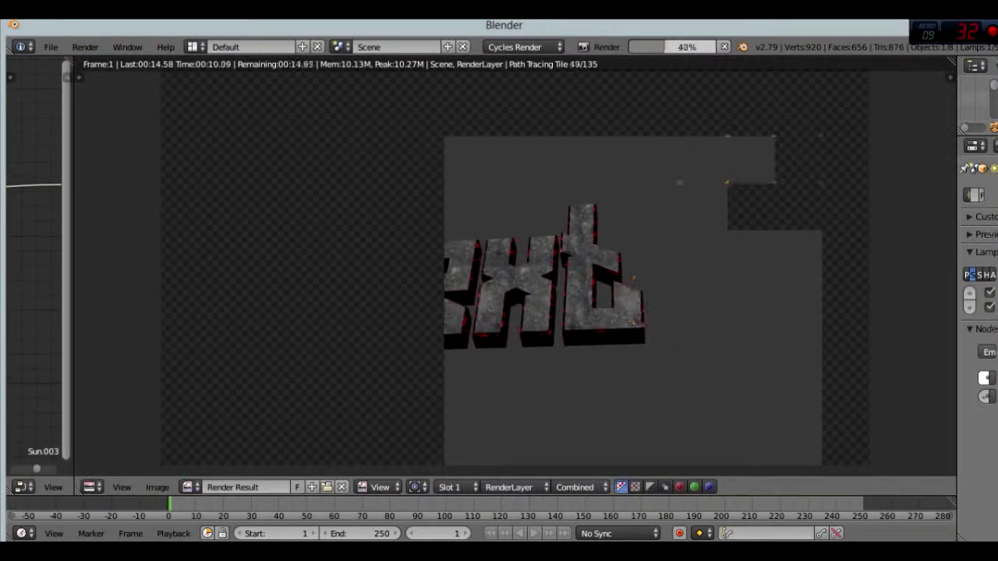
scroll(515, 268, down, 1)
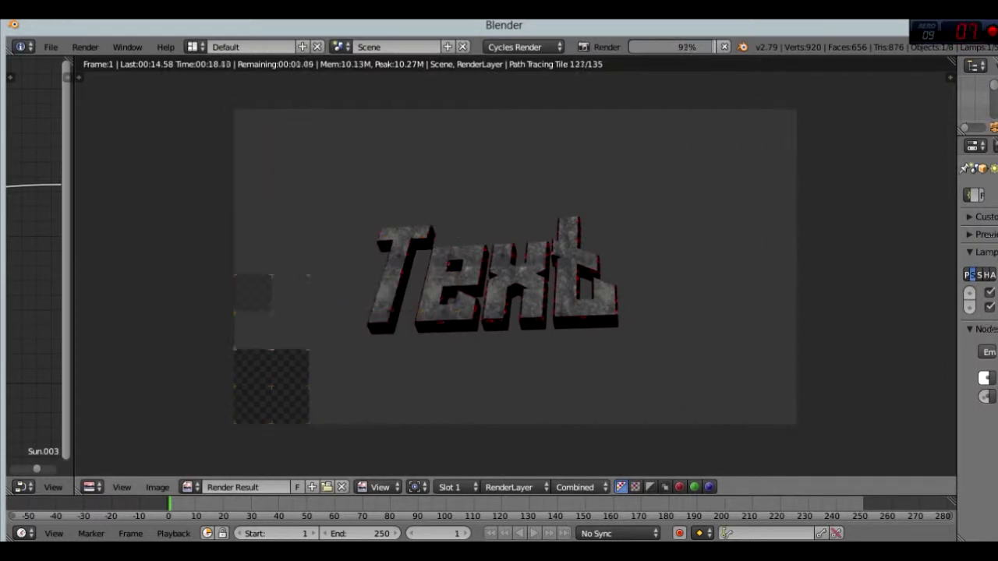
scroll(499, 273, up, 7)
scroll(499, 273, down, 1)
scroll(499, 273, down, 2)
scroll(499, 273, down, 1)
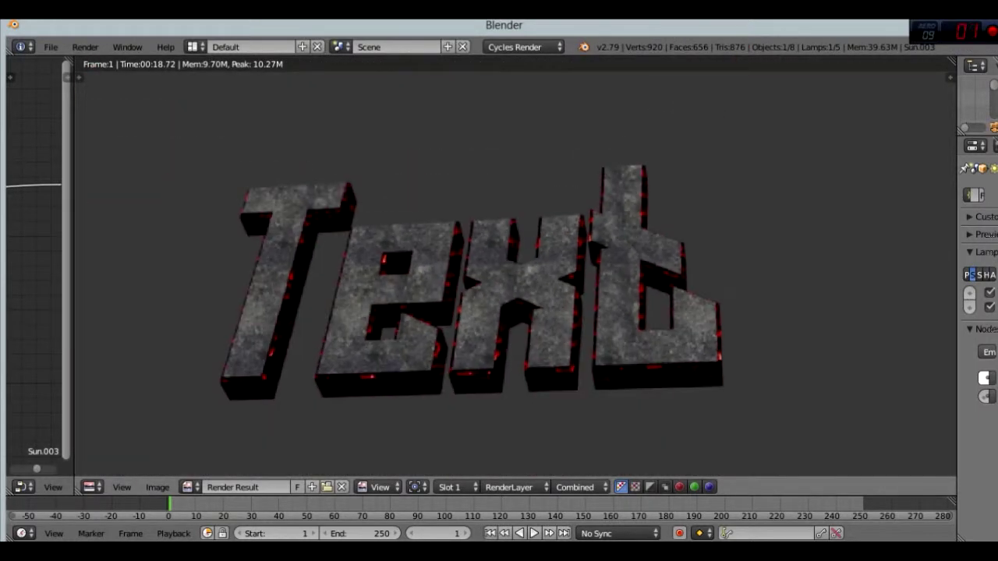
middle_drag(468, 281, 670, 250)
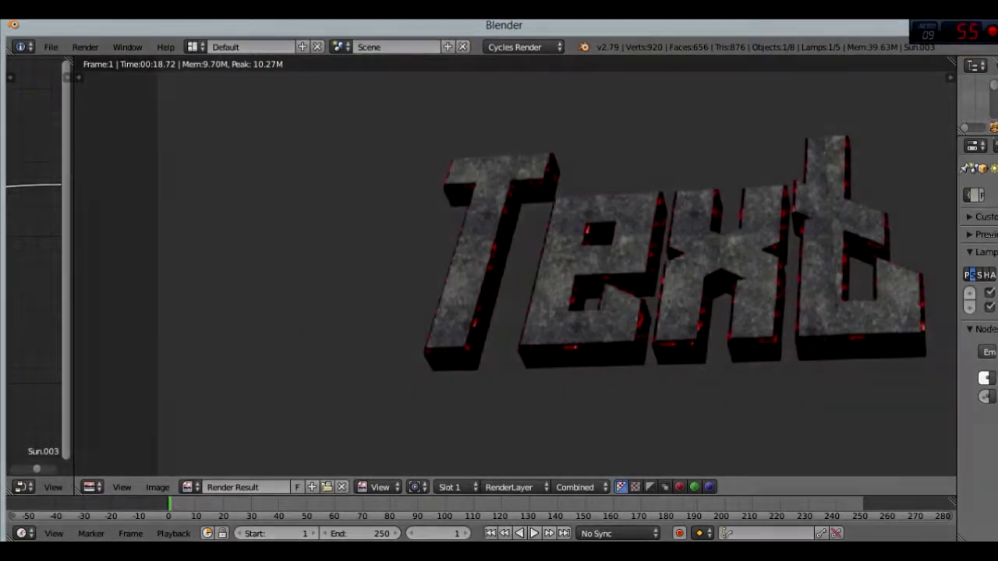